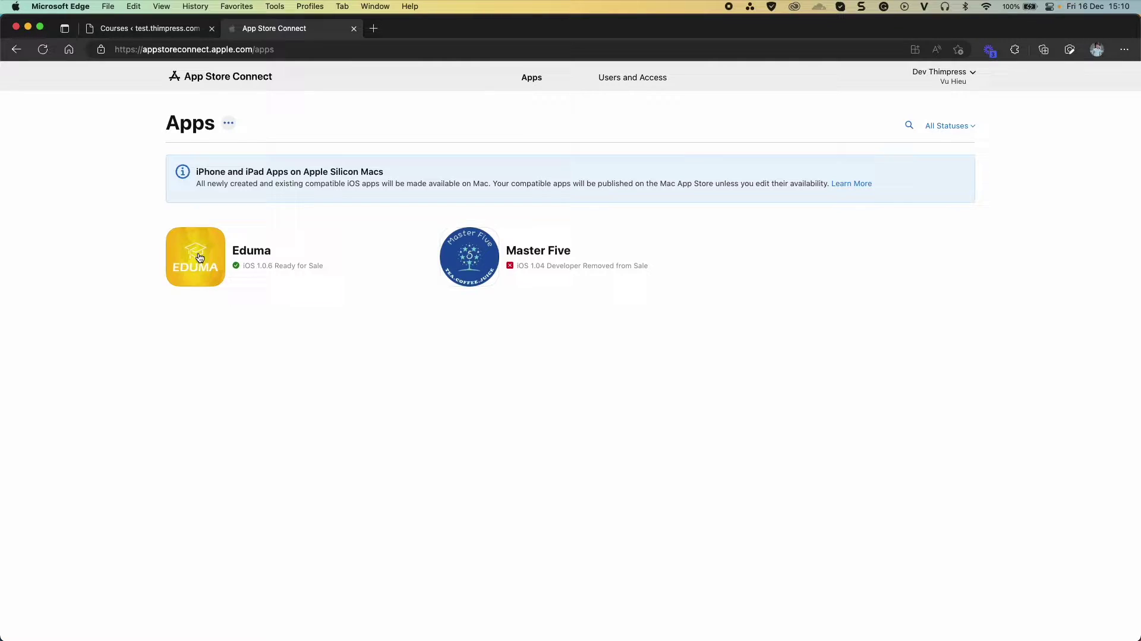
- Start a new Non-Consumable in-app purchase for the Eduma app
click(199, 257)
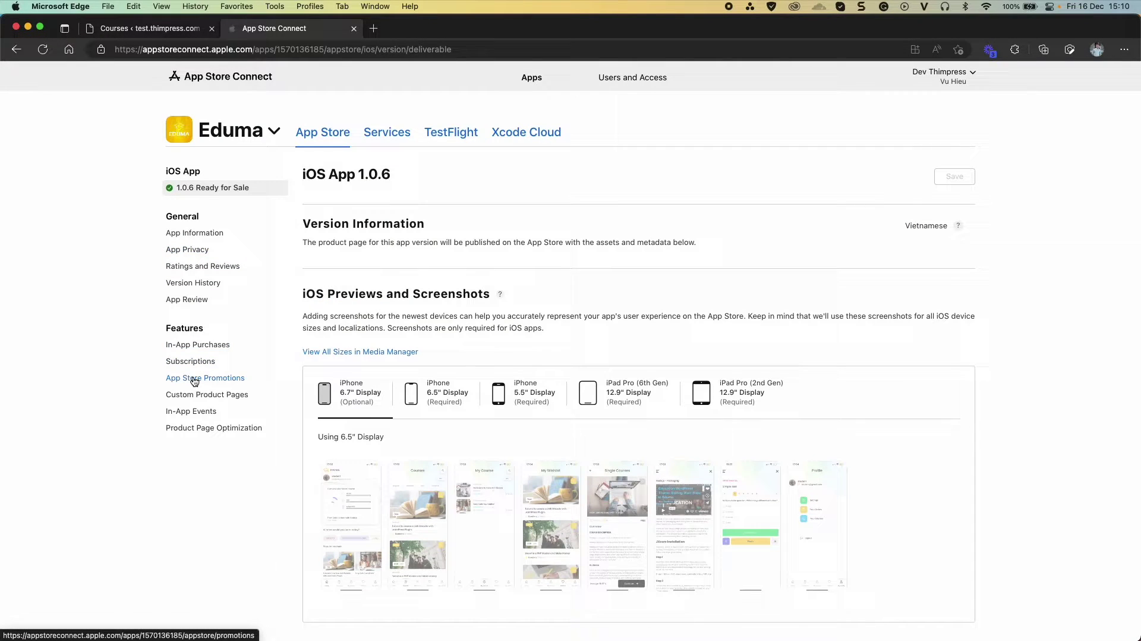
click(205, 342)
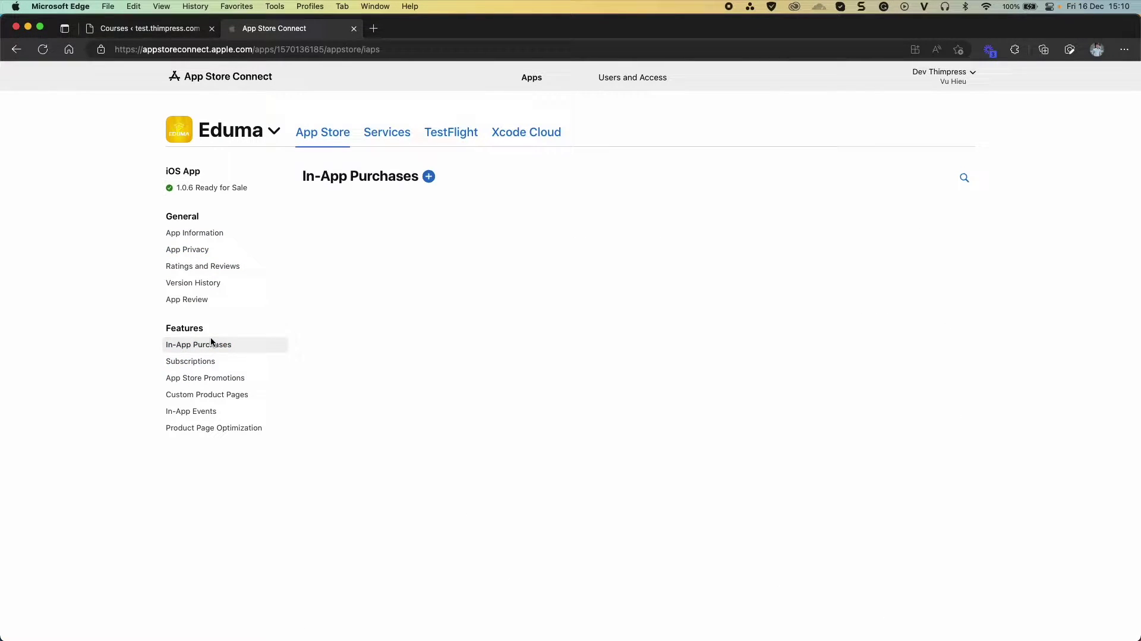
click(429, 176)
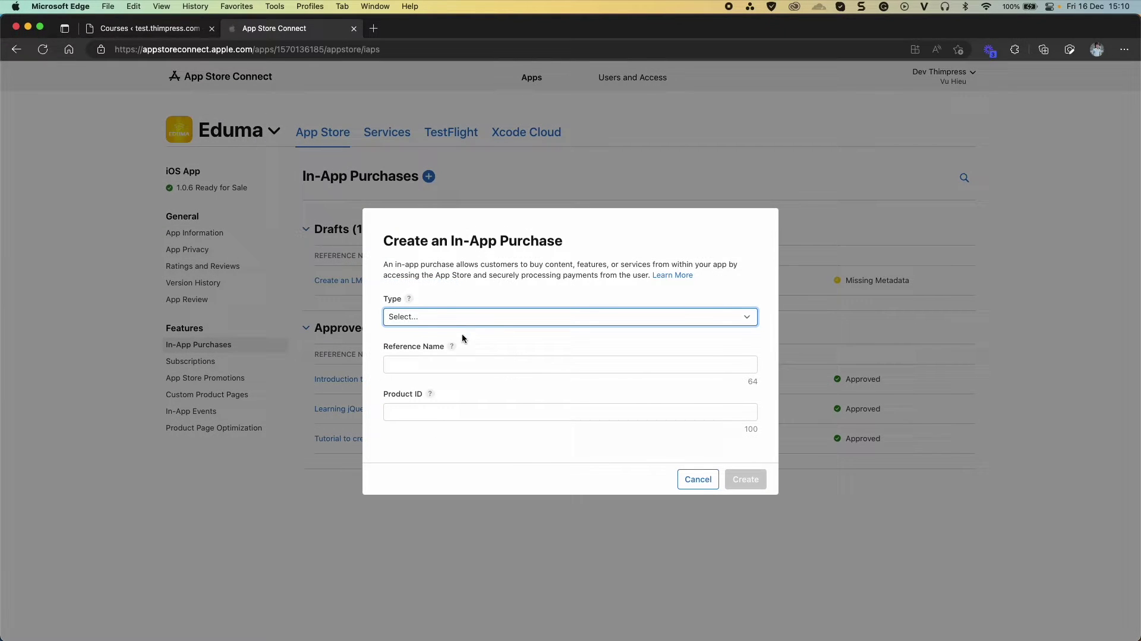
click(428, 315)
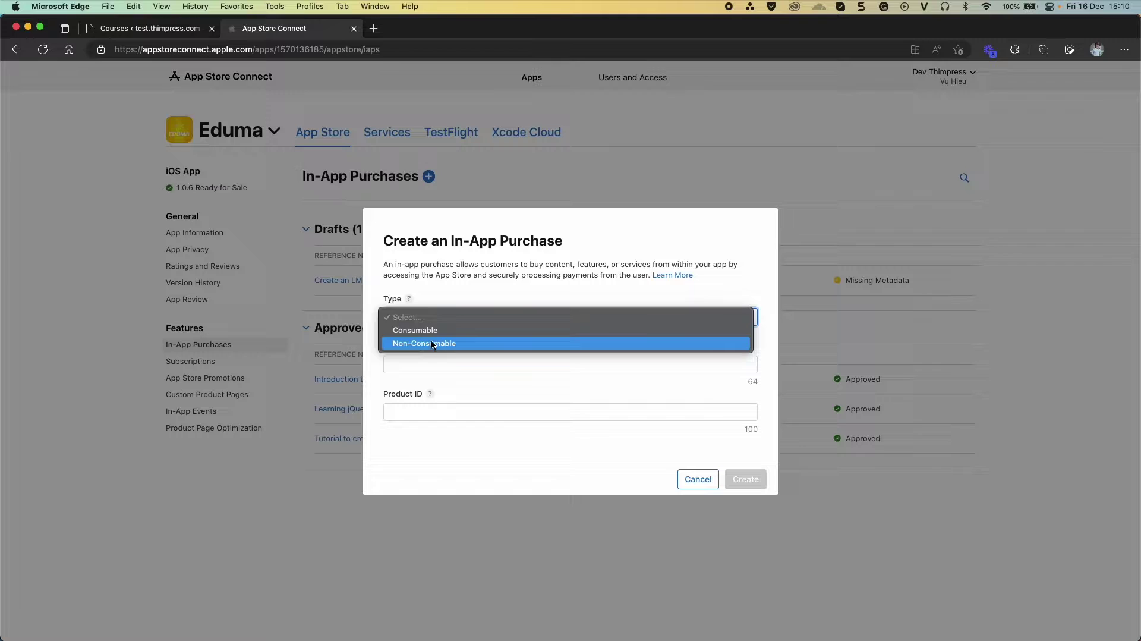
click(424, 343)
click(418, 365)
- Copy the Introduction LearnPress course title from WordPress into the Reference Name
click(196, 30)
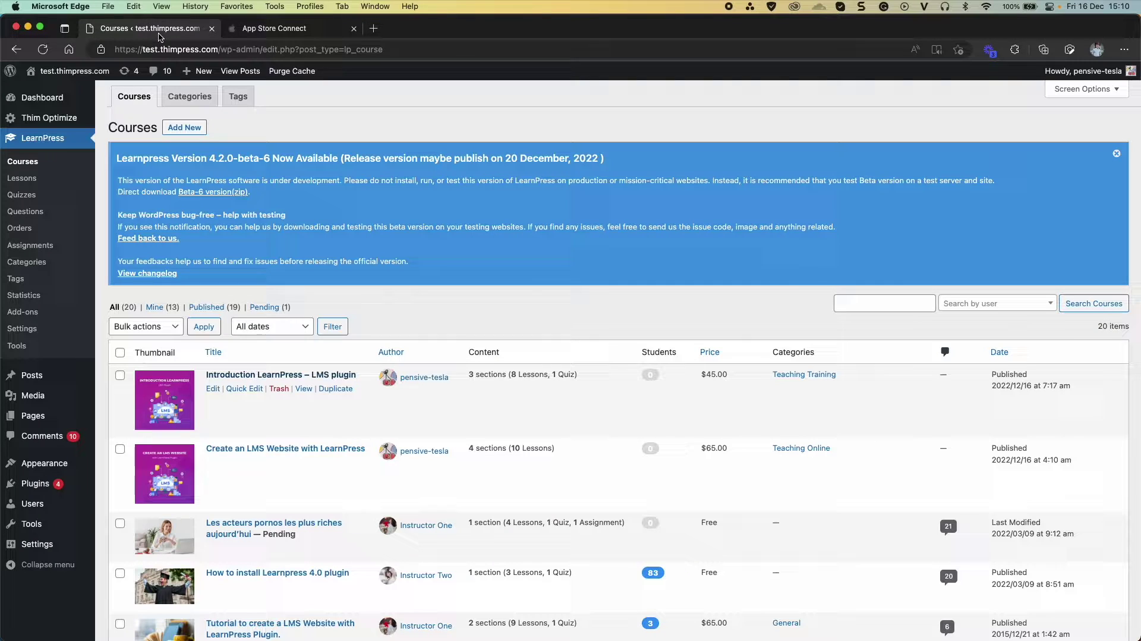
super+click(281, 374)
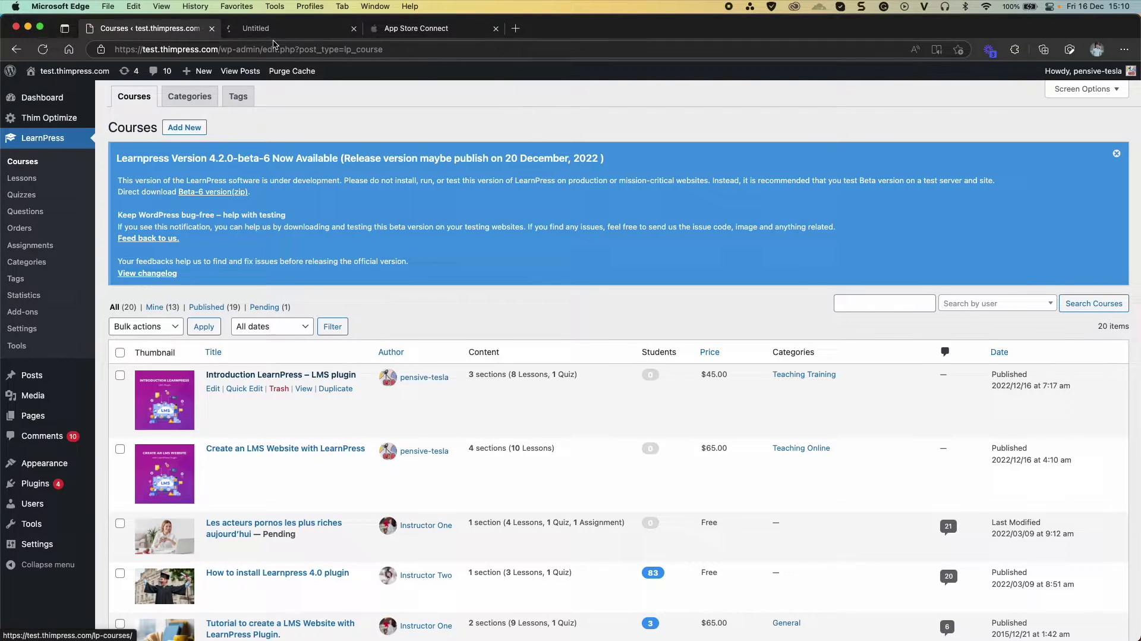
click(281, 30)
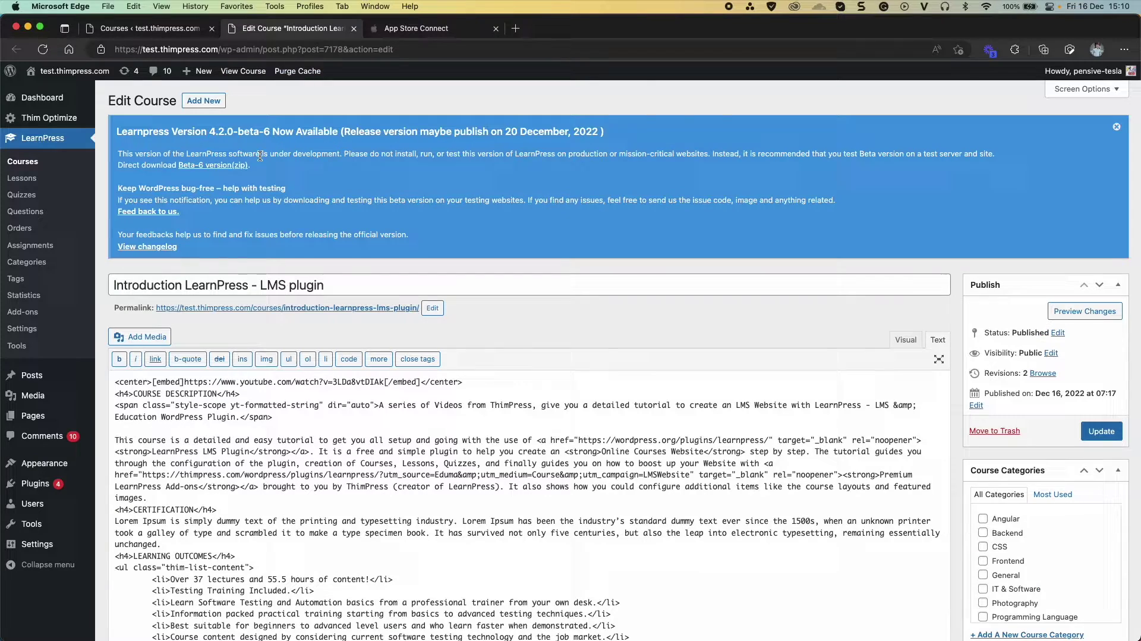
click(244, 282)
key(super+a)
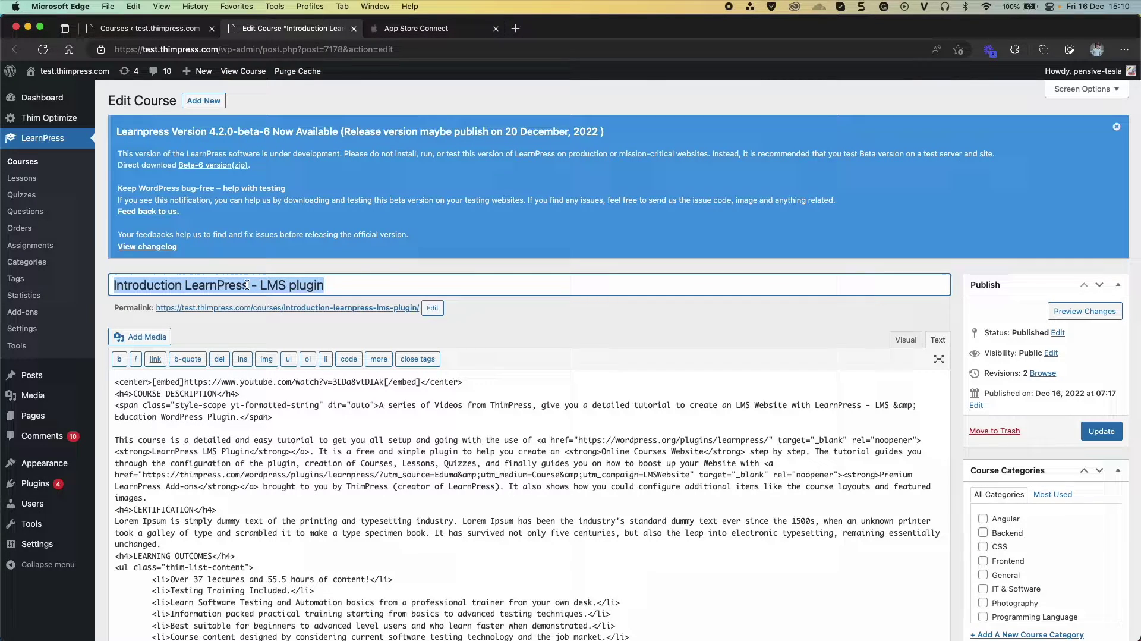
key(super+c)
click(416, 28)
key(super+v)
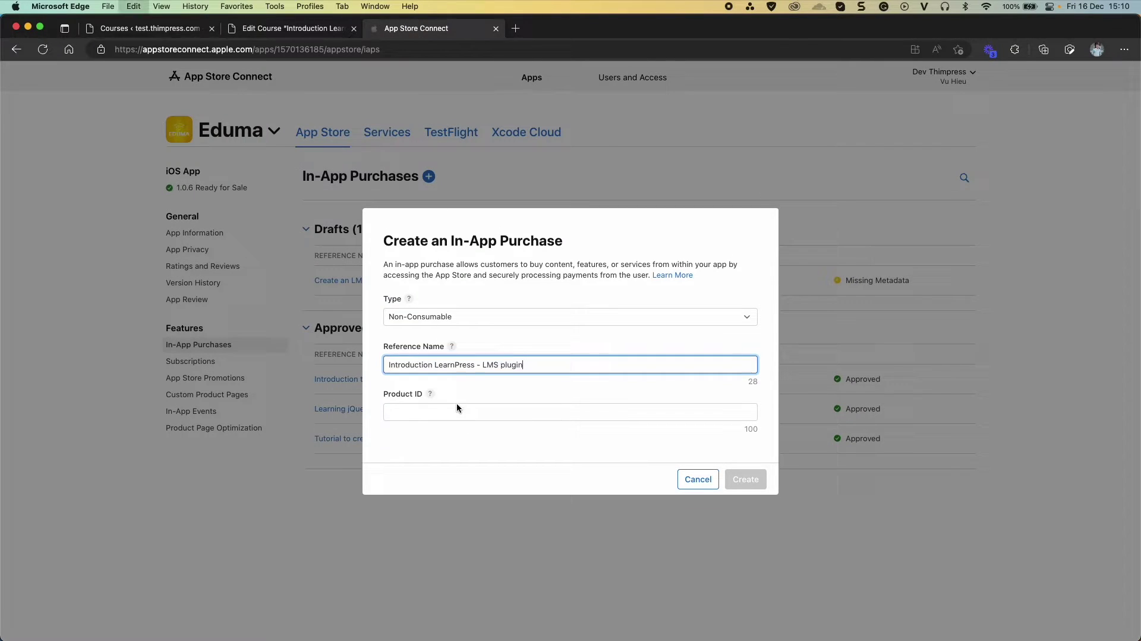
- Enter the course post ID 7178 as the Product ID and create the purchase
click(454, 411)
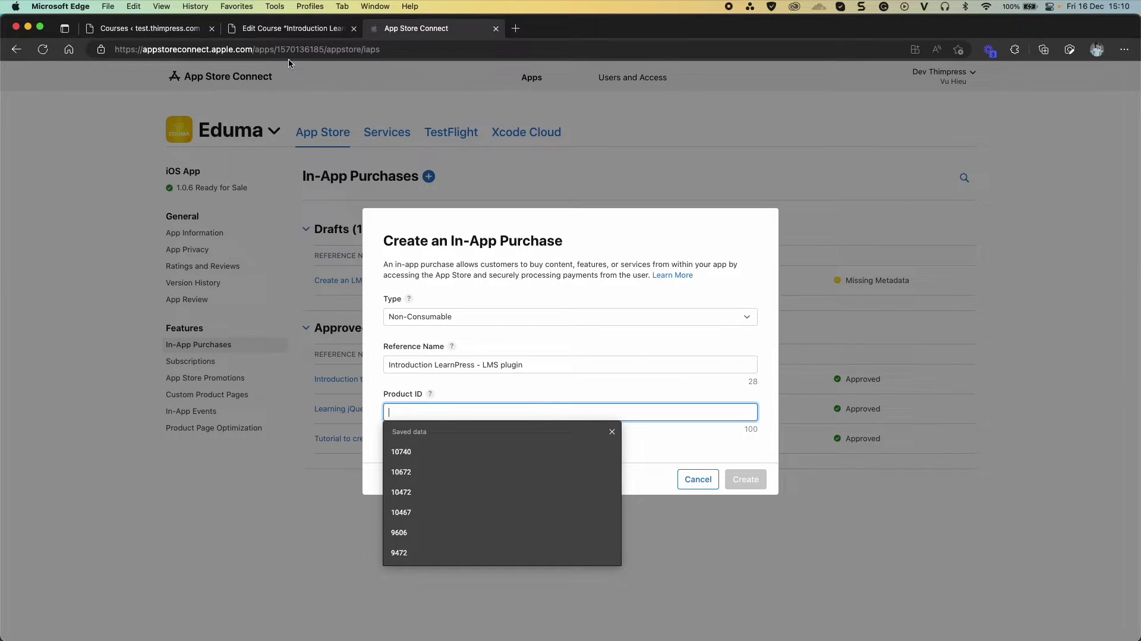
click(286, 30)
click(329, 50)
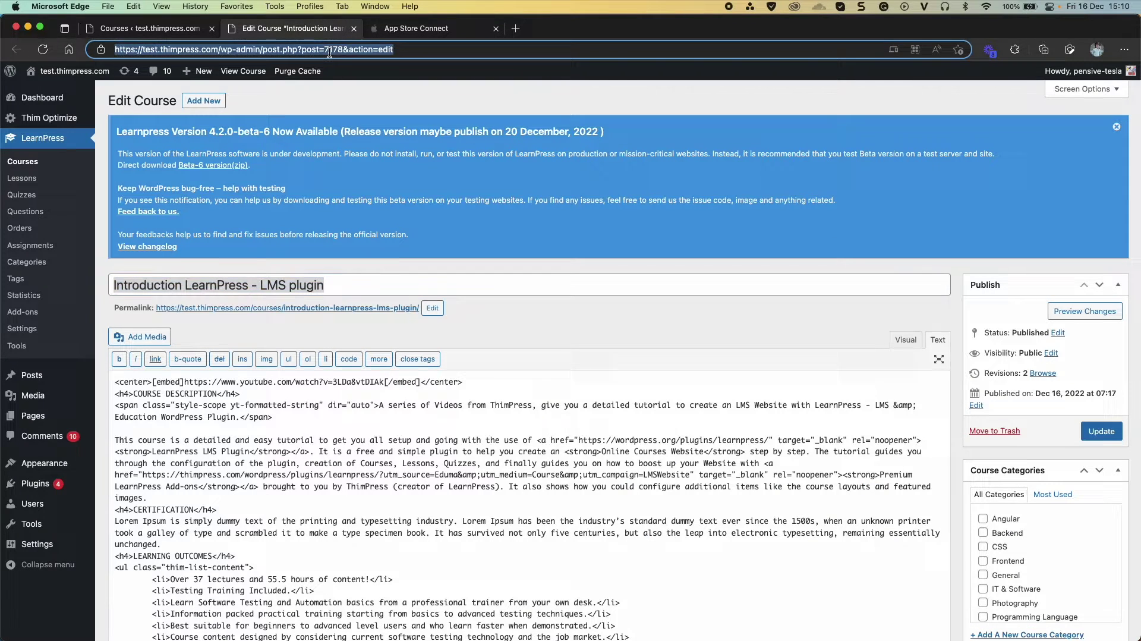
double_click(329, 49)
click(406, 36)
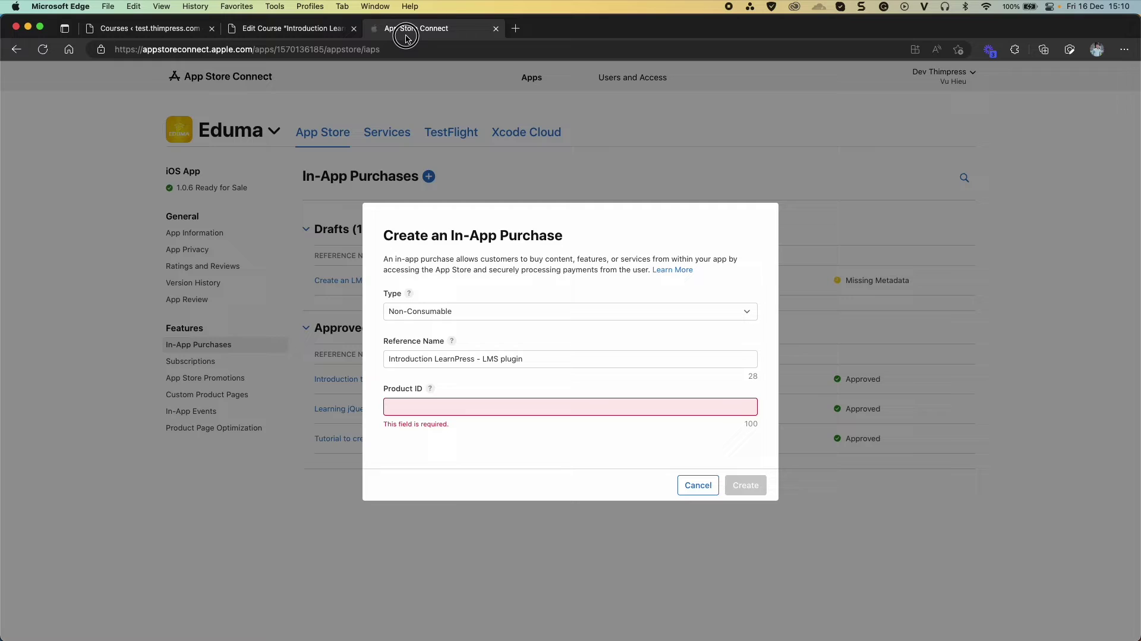
key(ctrl+v)
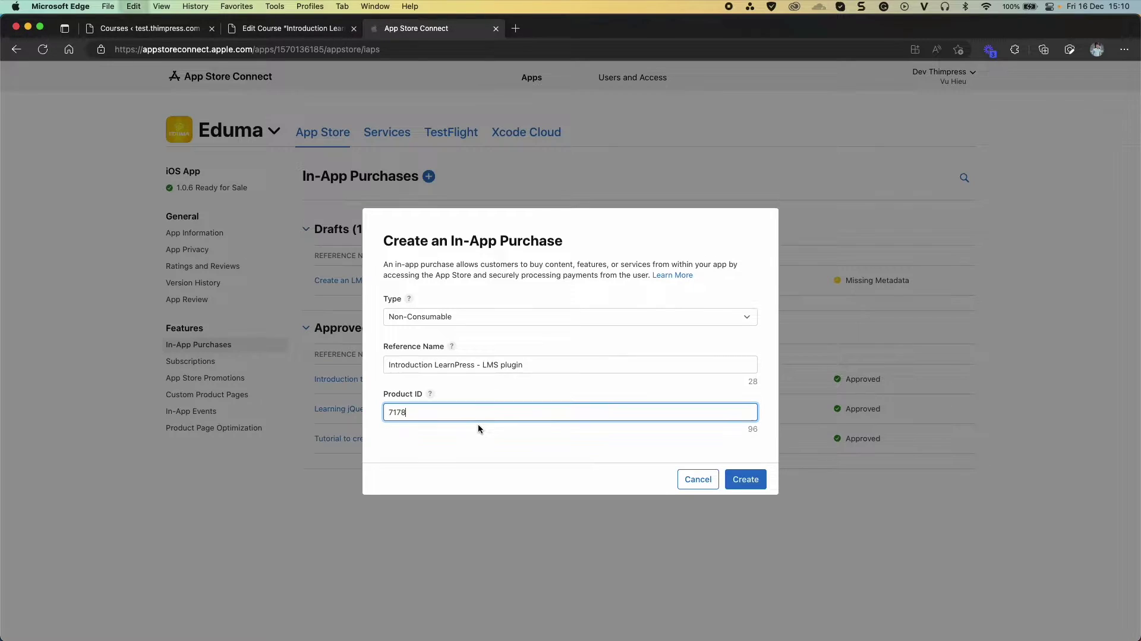
click(747, 486)
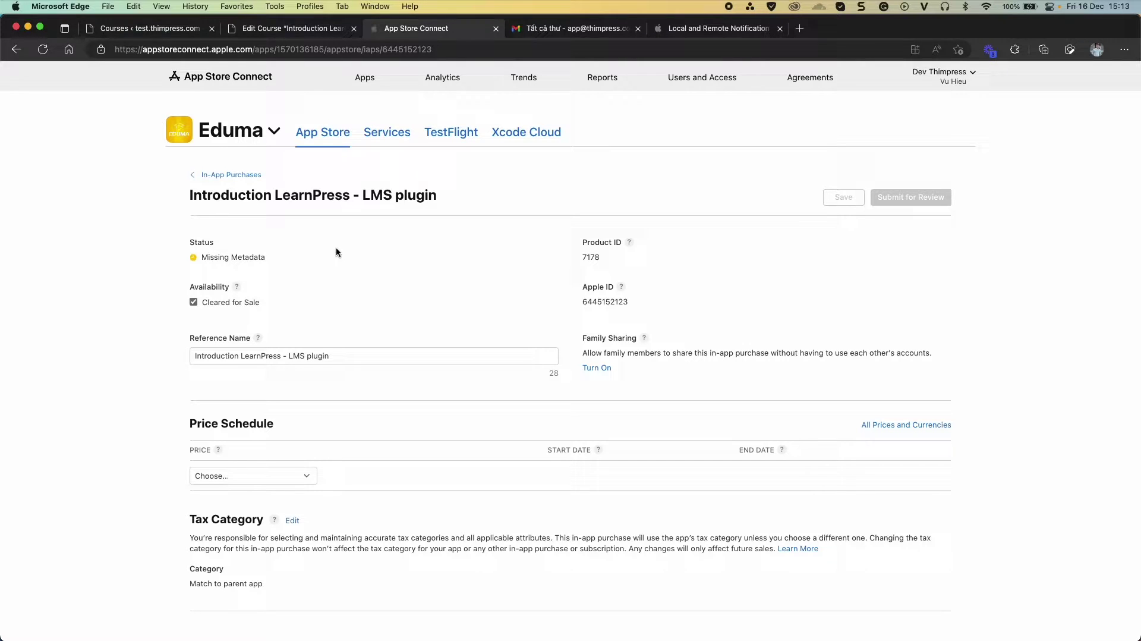
- Check the course's pricing settings in the WordPress course editor
scroll(336, 252, down, 2)
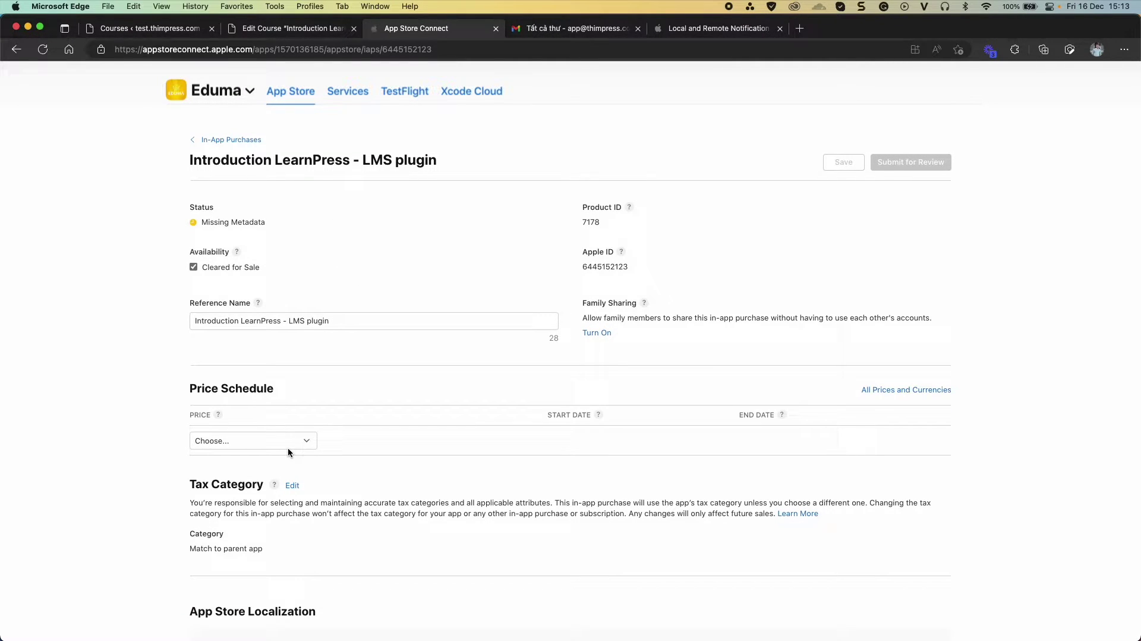
click(285, 28)
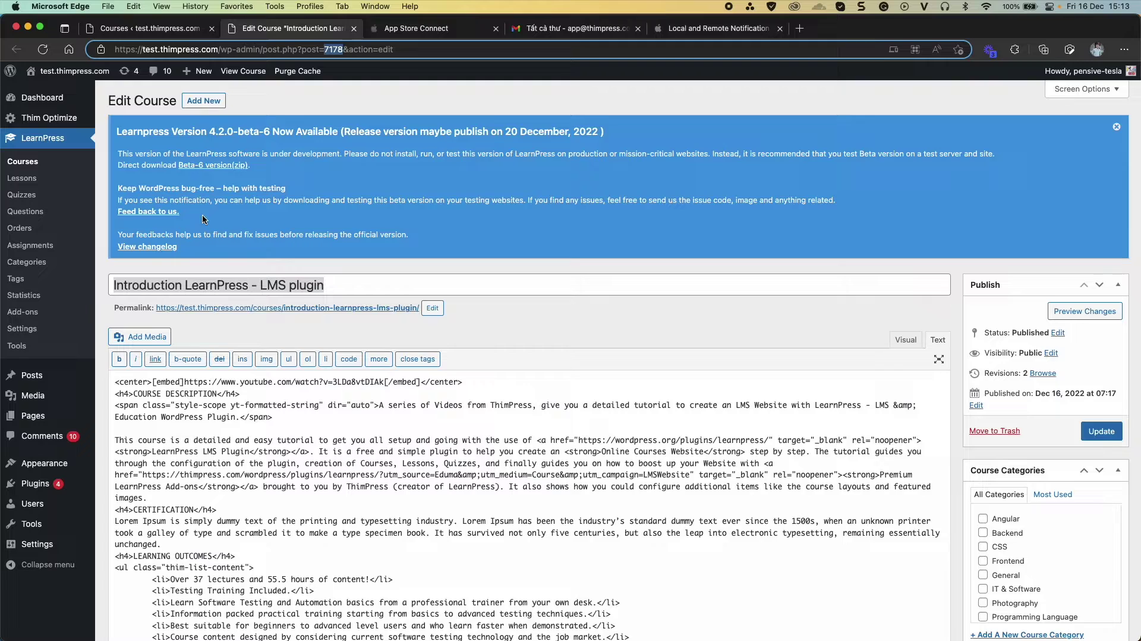
scroll(202, 214, down, 10)
scroll(194, 236, down, 15)
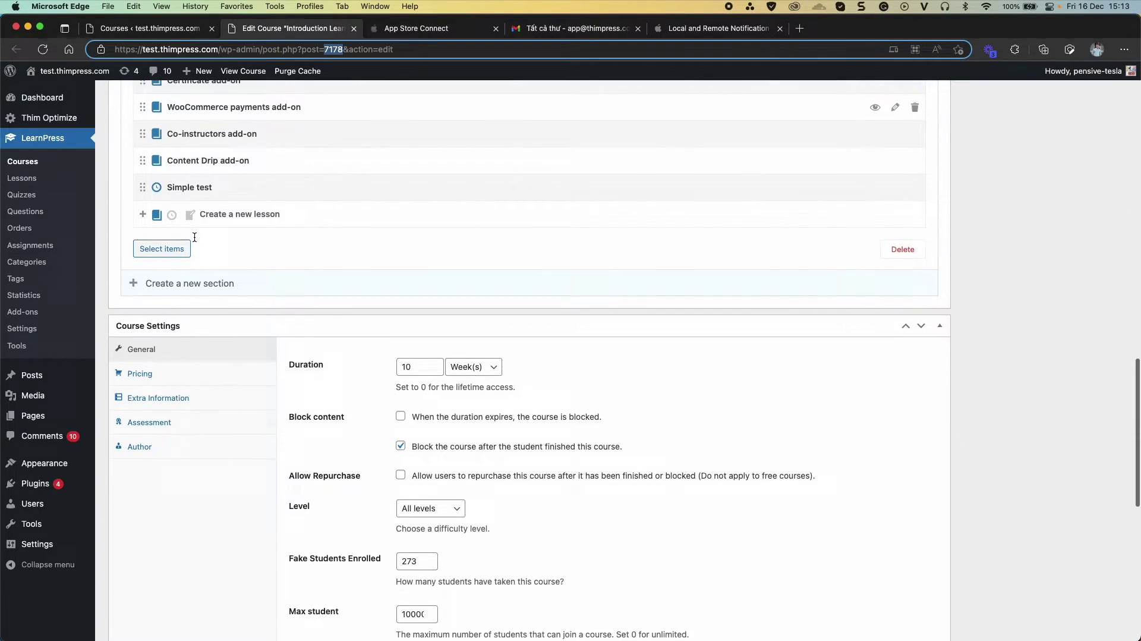
click(178, 373)
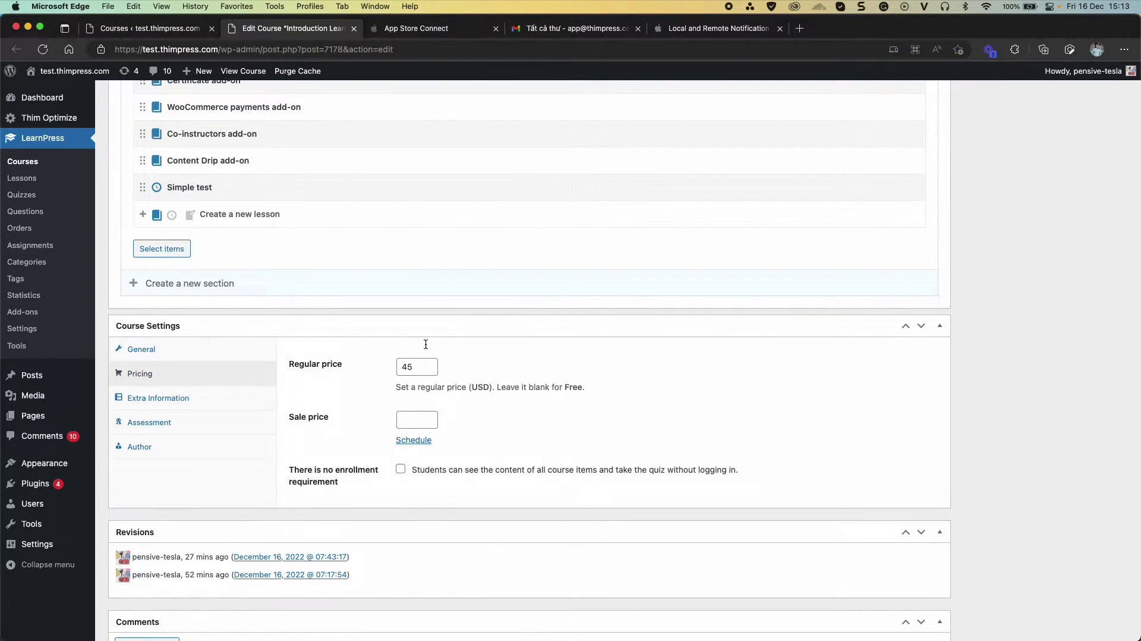
- Choose $44.99 (Tier 45) as the in-app purchase price
click(465, 30)
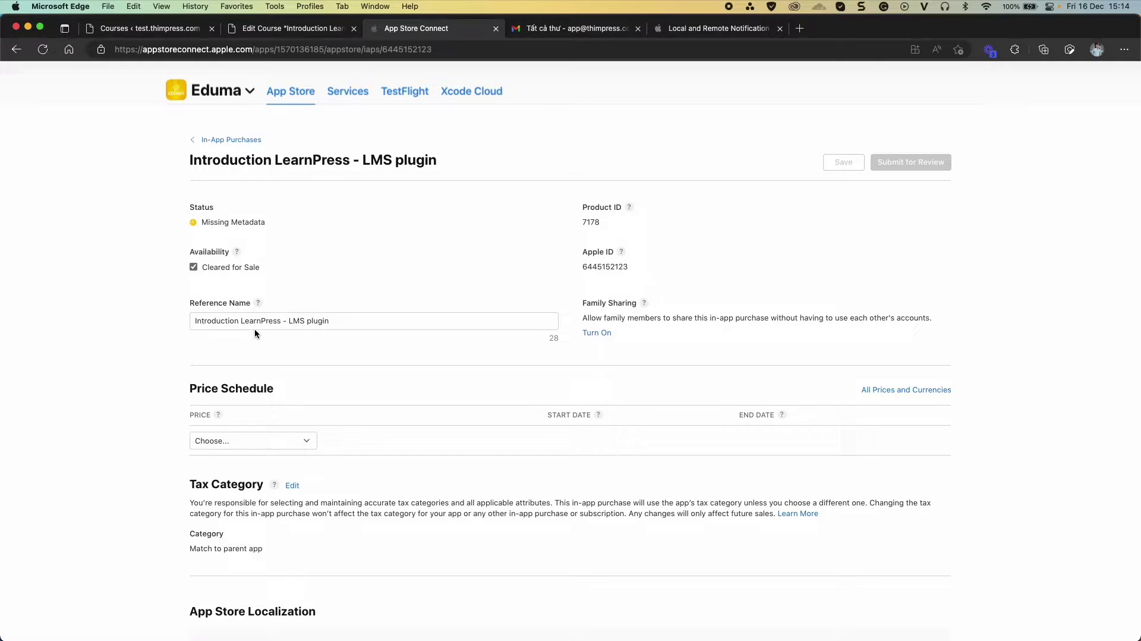
click(219, 445)
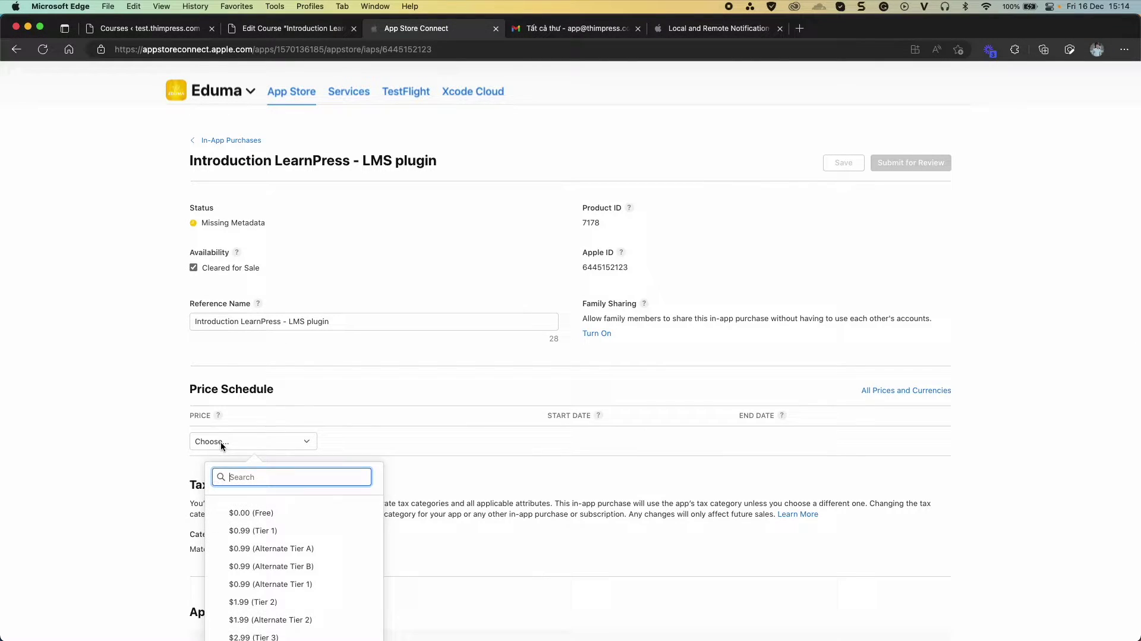
click(220, 441)
click(219, 441)
scroll(288, 511, down, 3)
scroll(288, 511, down, 15)
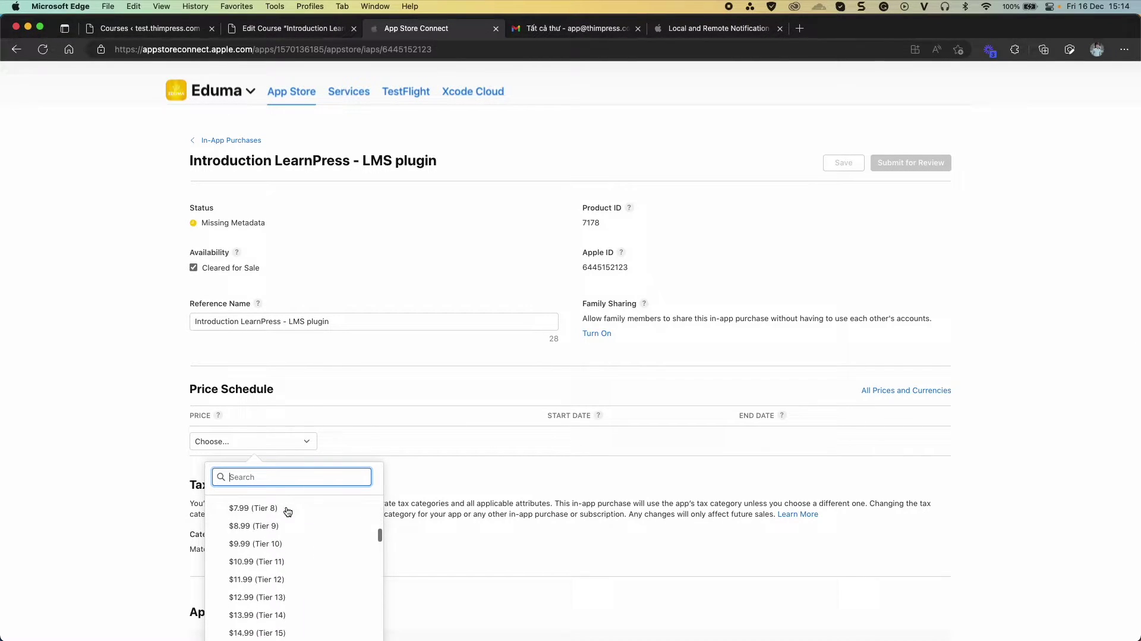
scroll(281, 520, down, 5)
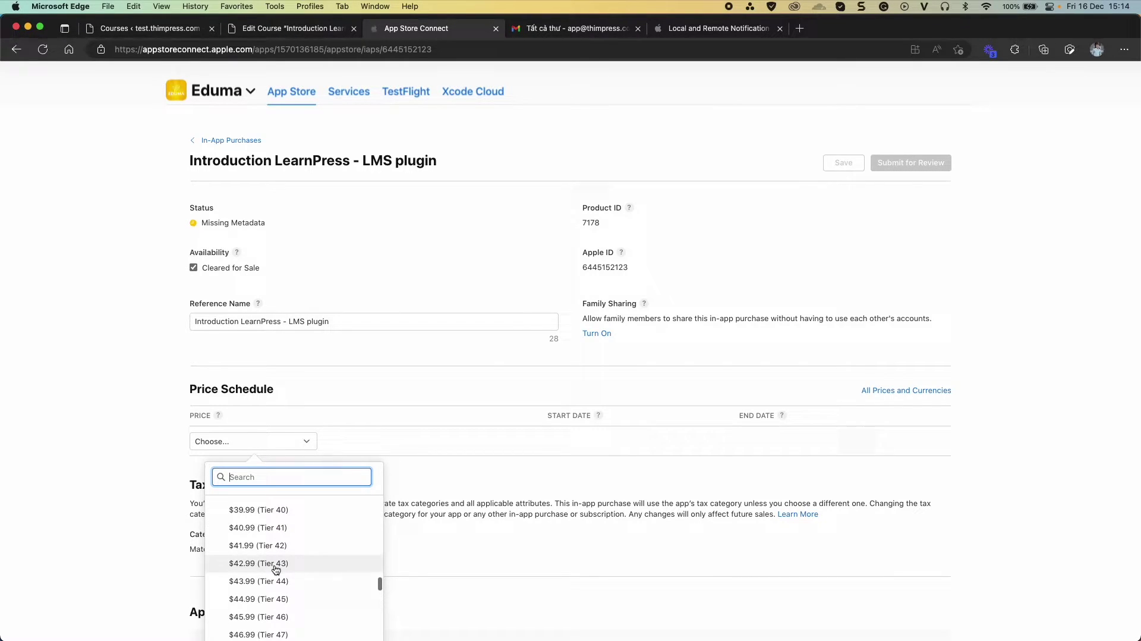
click(280, 610)
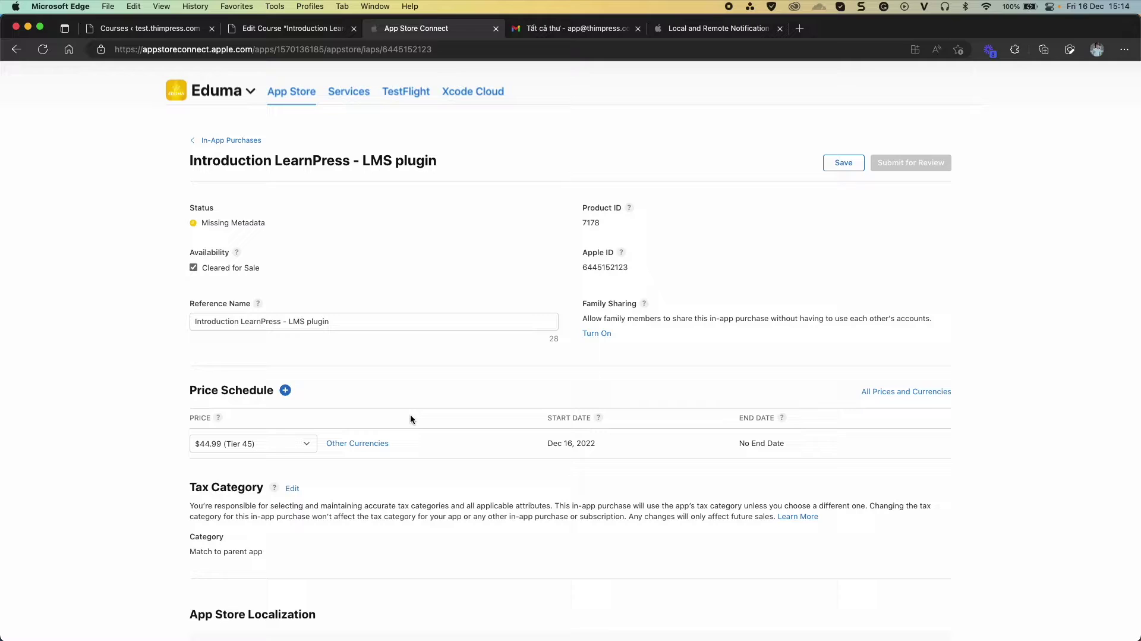
- Add a new store localization with English (U.S.) as the language
scroll(502, 326, down, 5)
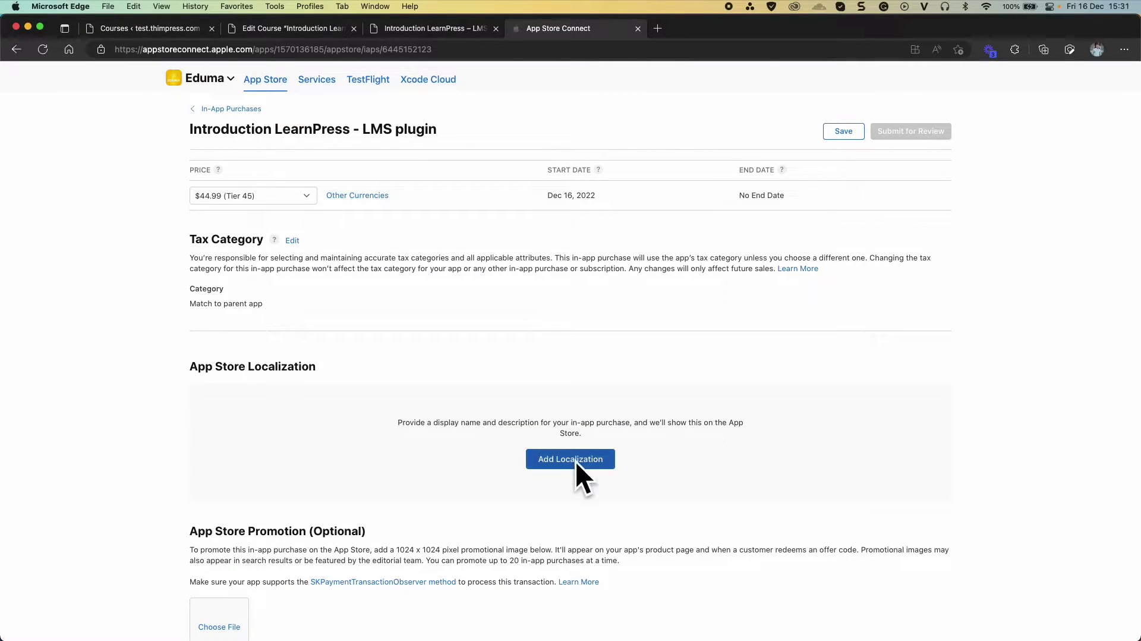
click(576, 460)
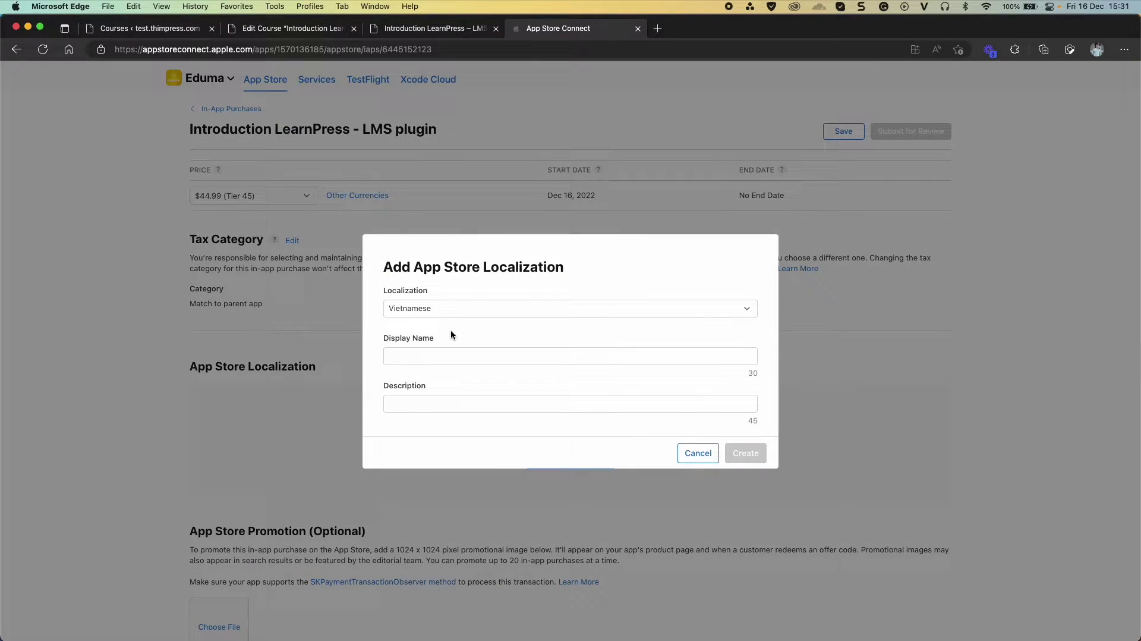
click(473, 308)
scroll(480, 155, up, 5)
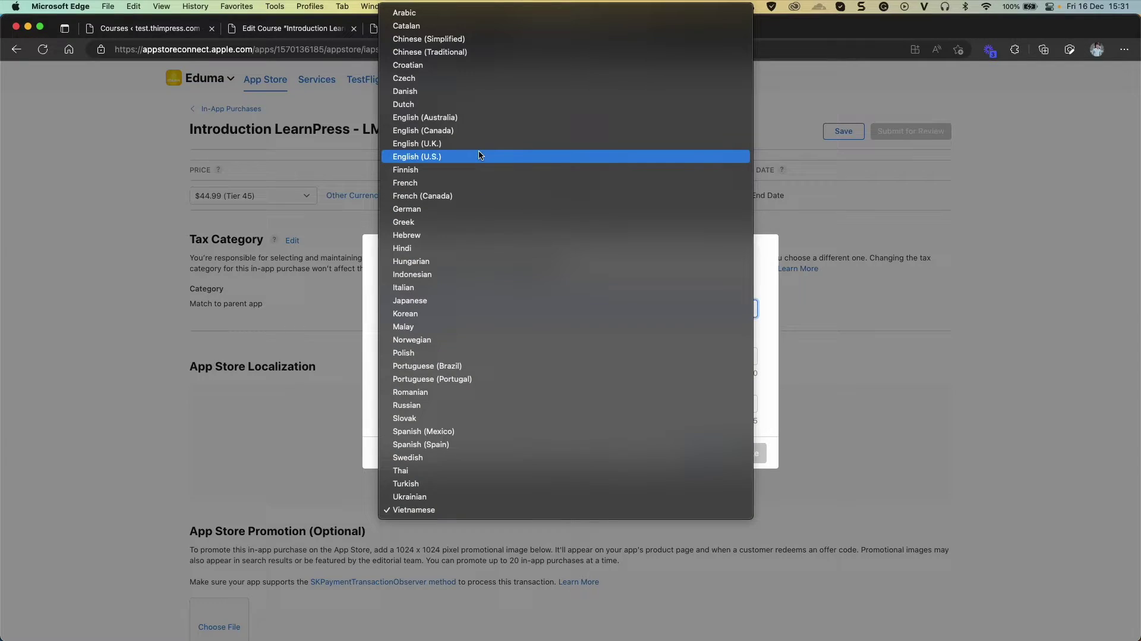
click(473, 157)
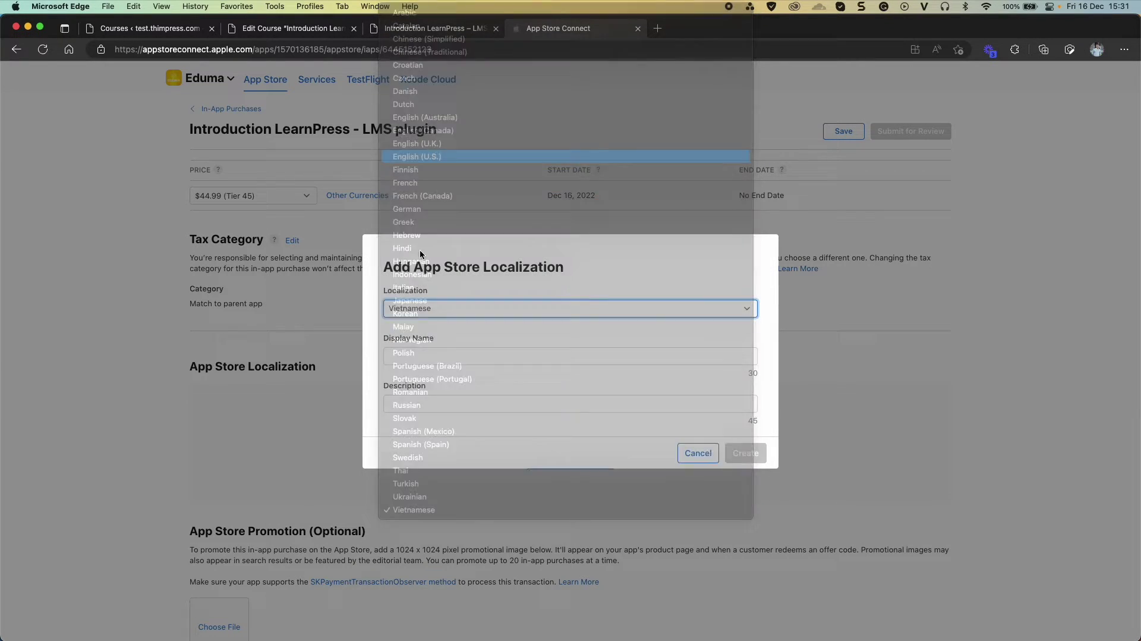
- Set the display name to 'Introduction LearnPress plugin'
click(436, 353)
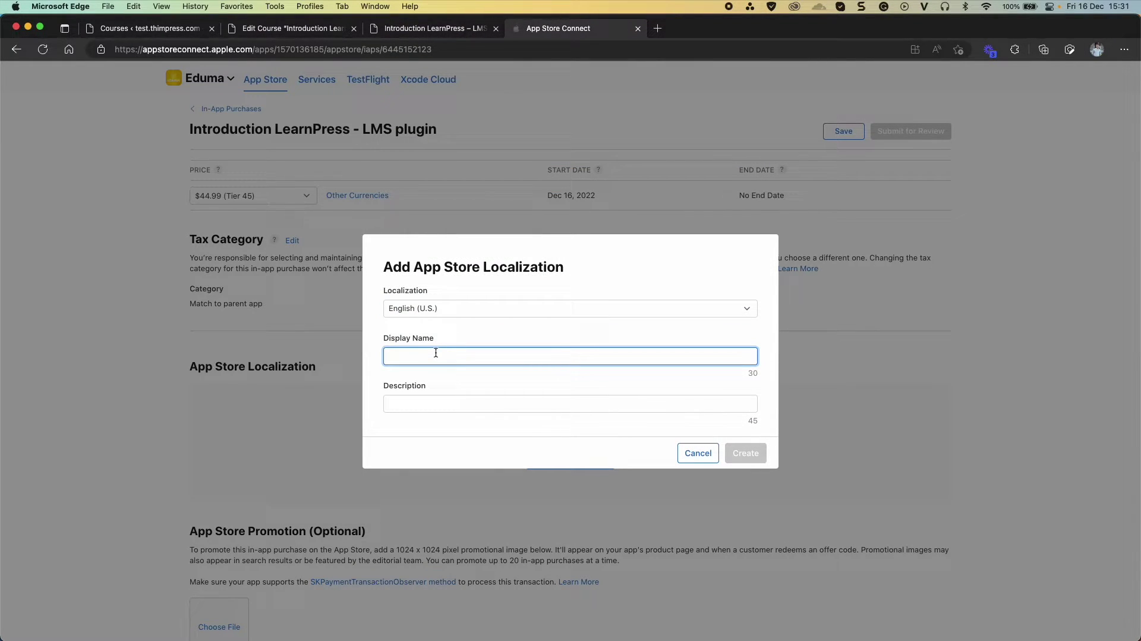
key(super+v)
key(super+a)
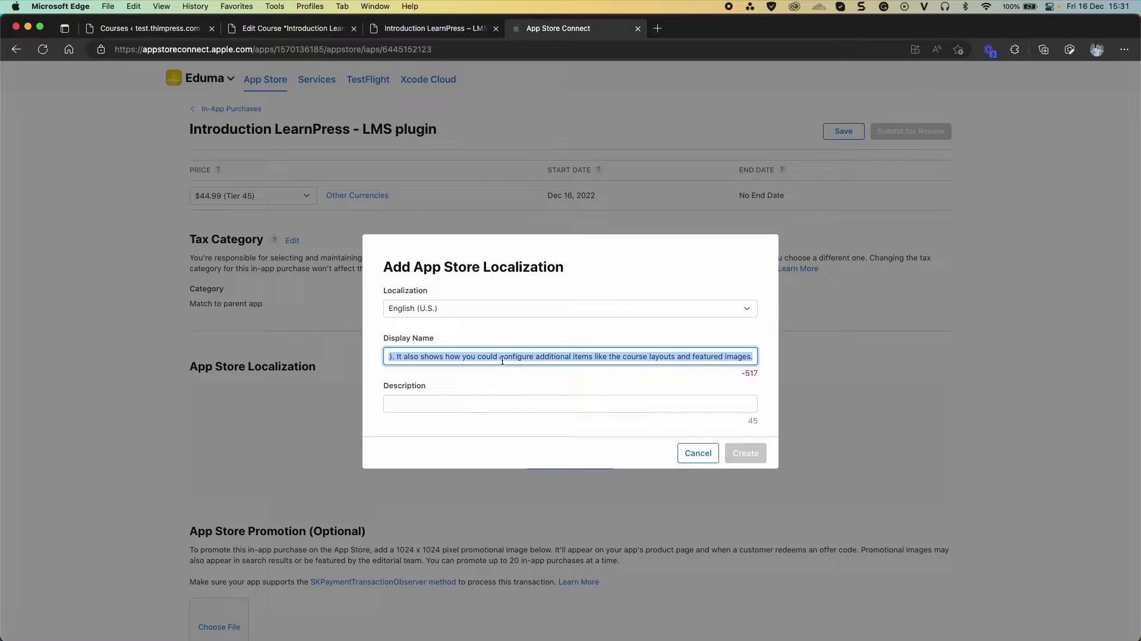
key(BackSpace)
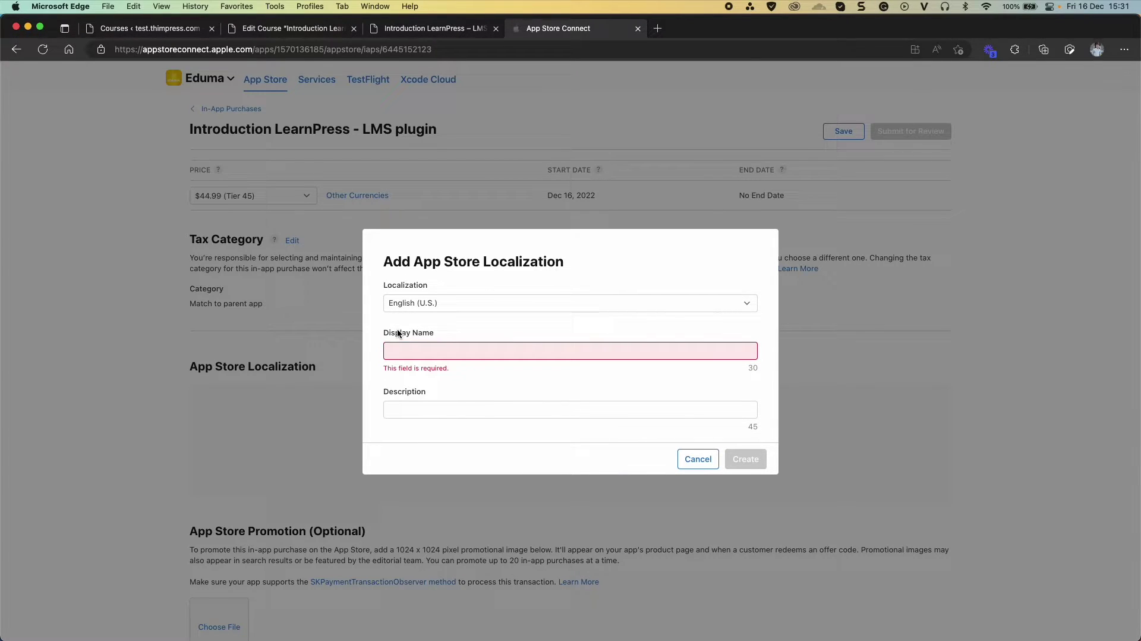
click(273, 33)
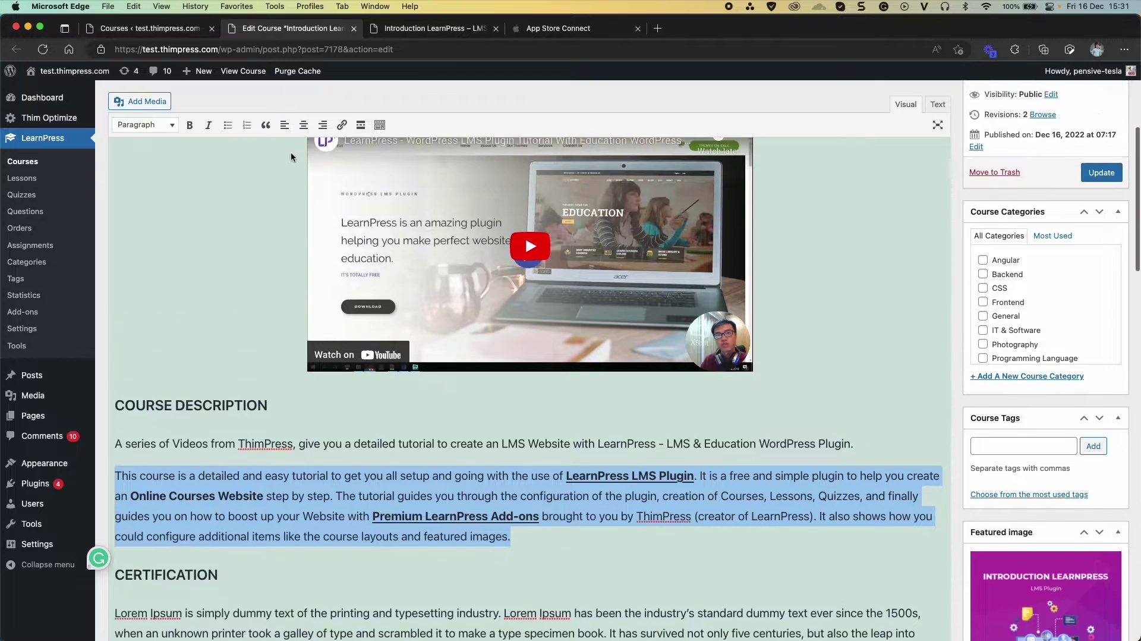
scroll(290, 151, up, 5)
triple_click(268, 210)
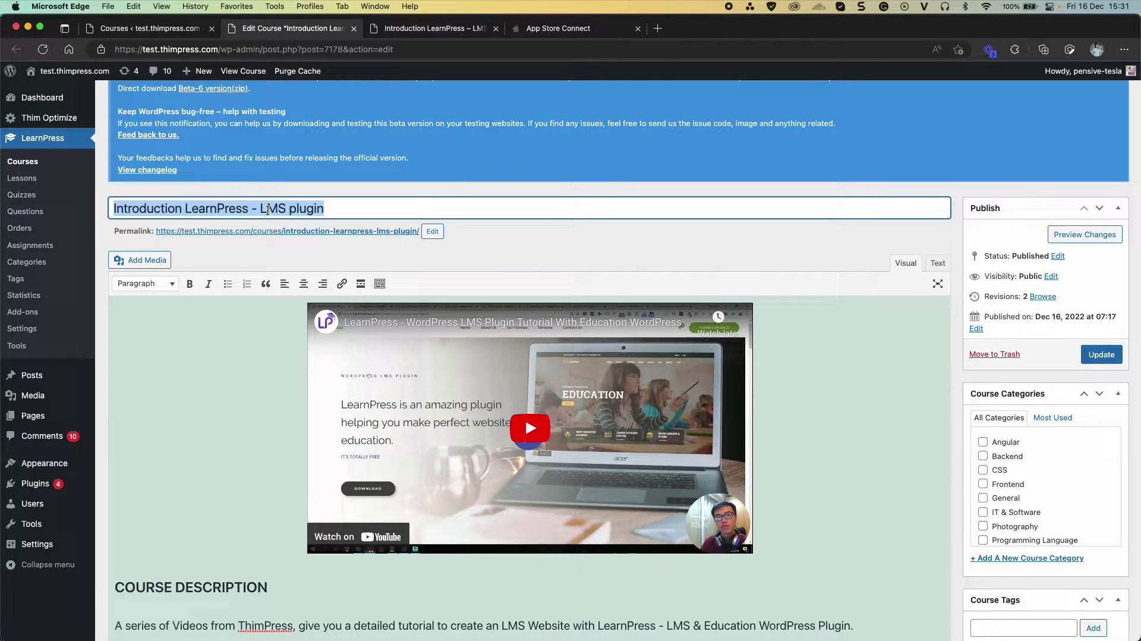
key(super+c)
click(565, 28)
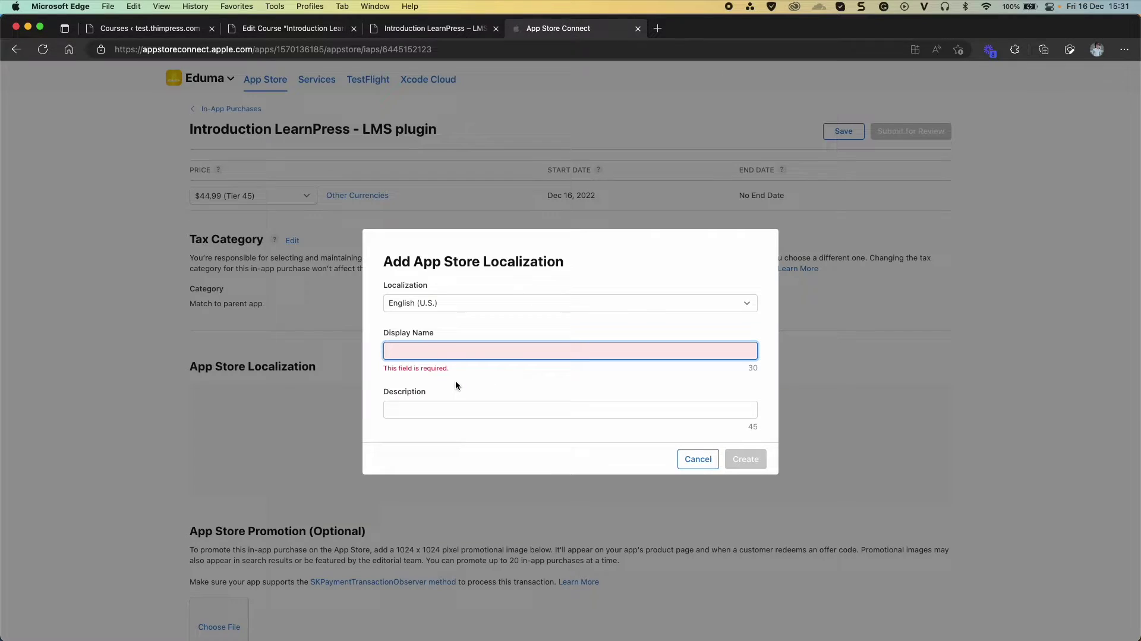
key(super+v)
drag(474, 354, 501, 354)
key(BackSpace)
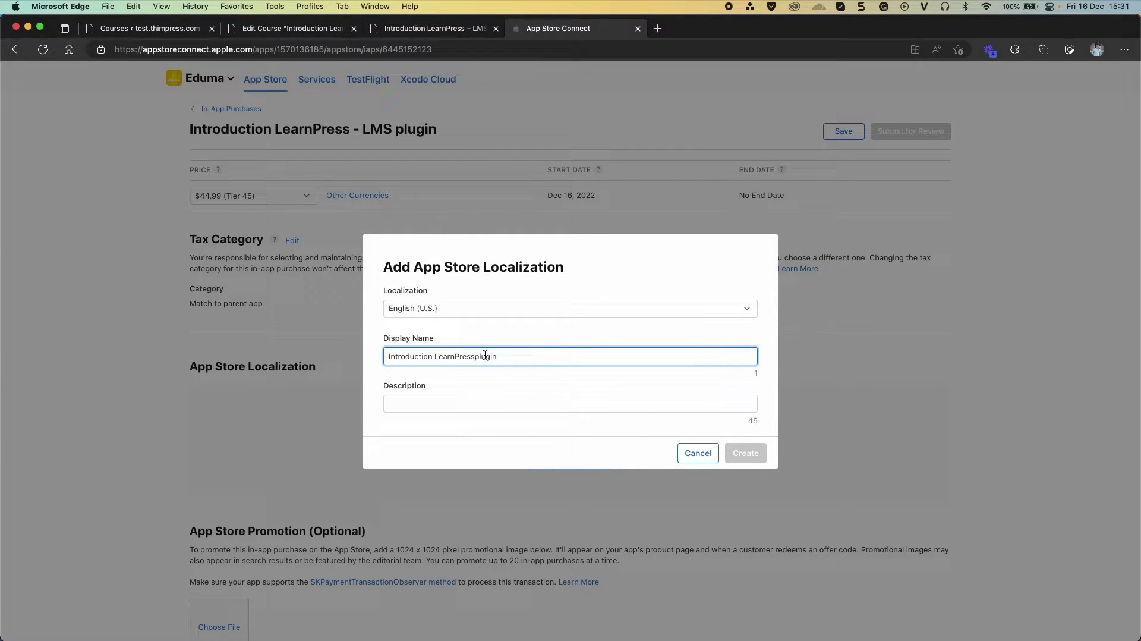
- Use 'Introduction LearnPress - LMS plugin' as the description and create the localization
click(549, 398)
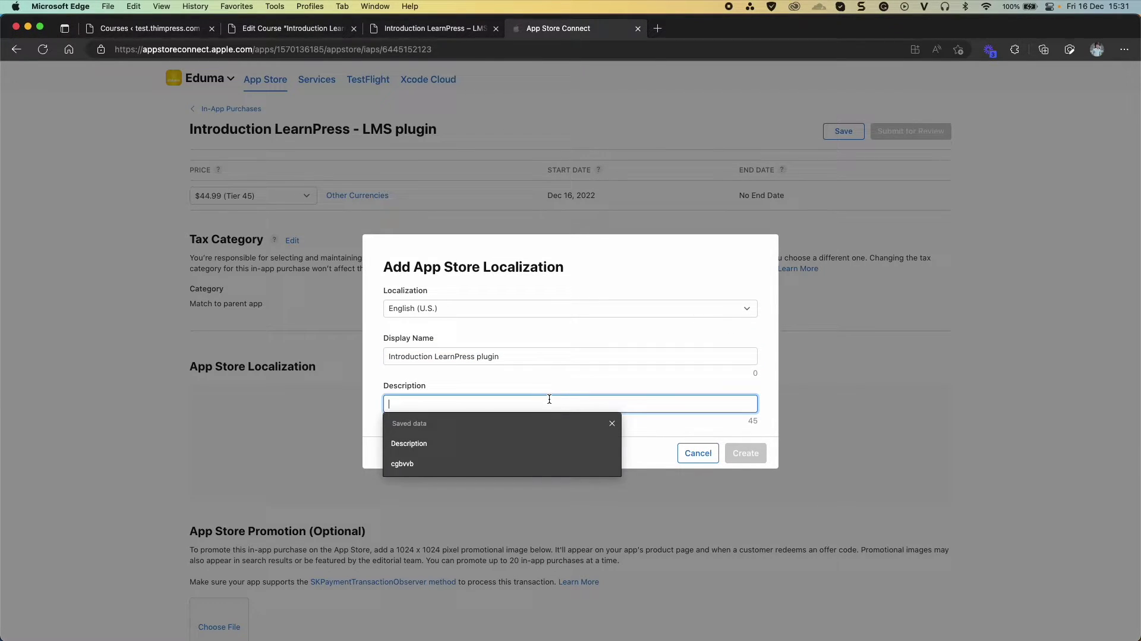
key(super+v)
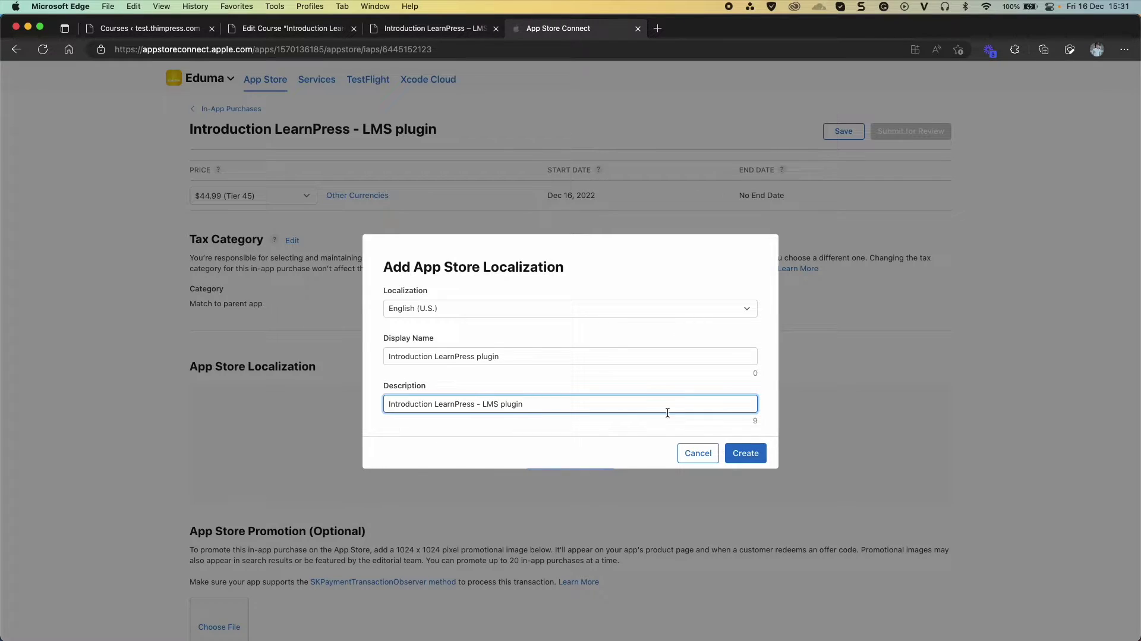
click(750, 453)
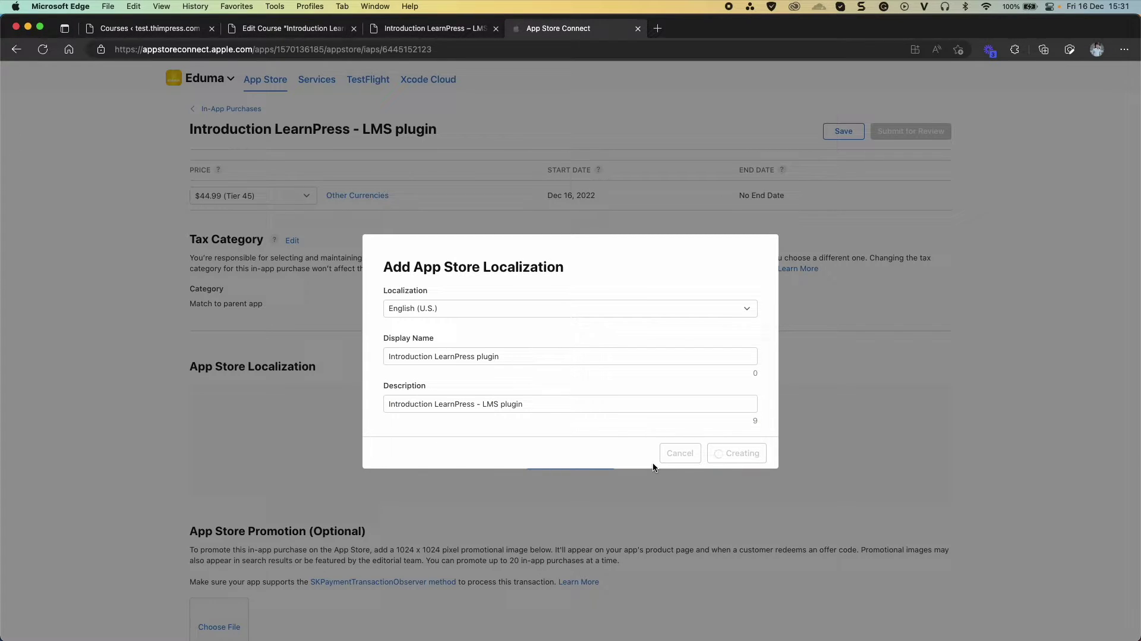
scroll(654, 333, down, 3)
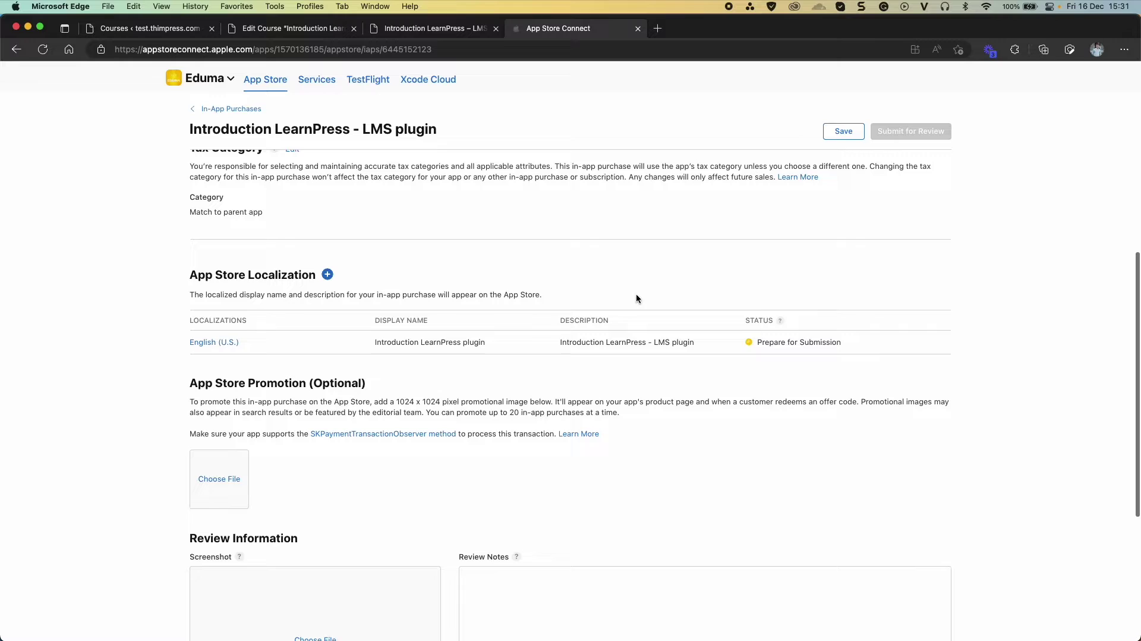
scroll(636, 298, down, 5)
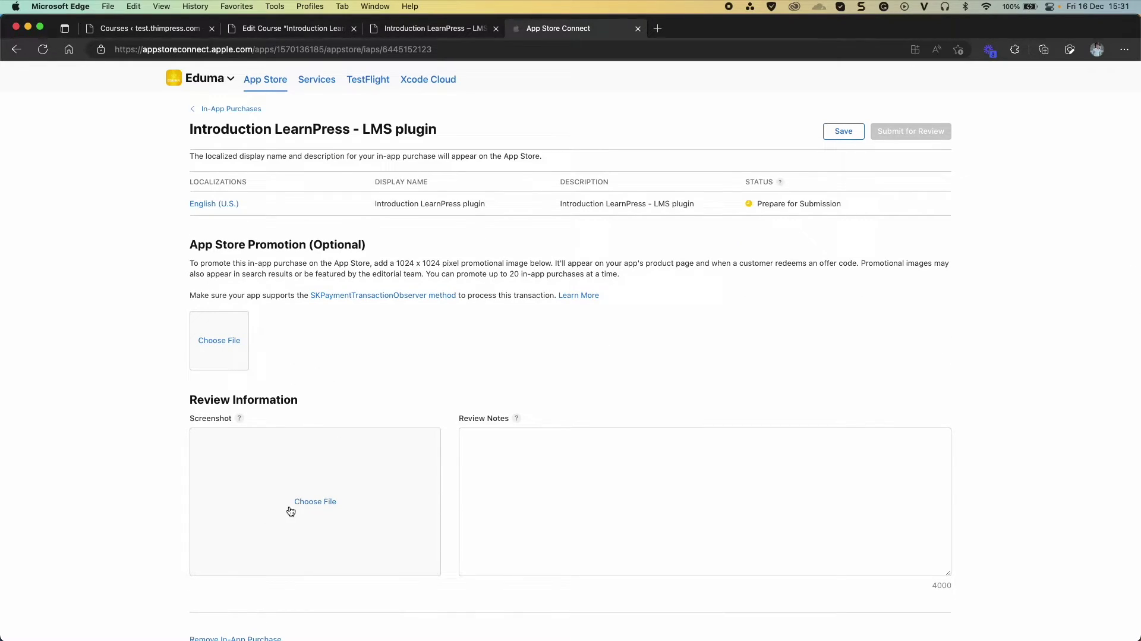
- Upload IMG_4906.PNG as the review screenshot
click(304, 491)
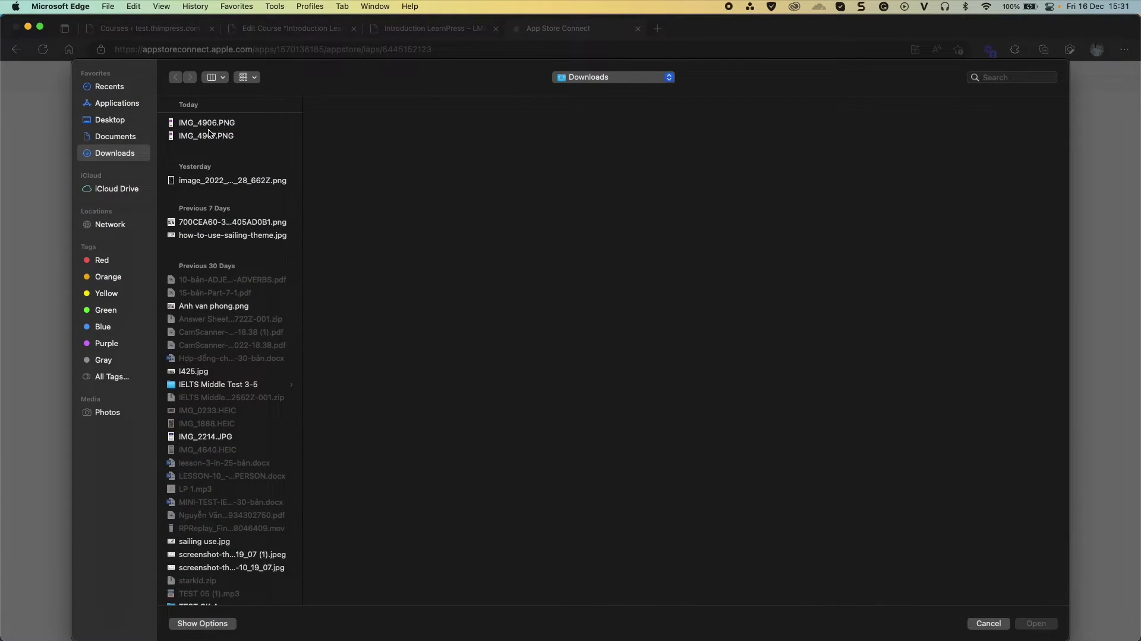
click(208, 124)
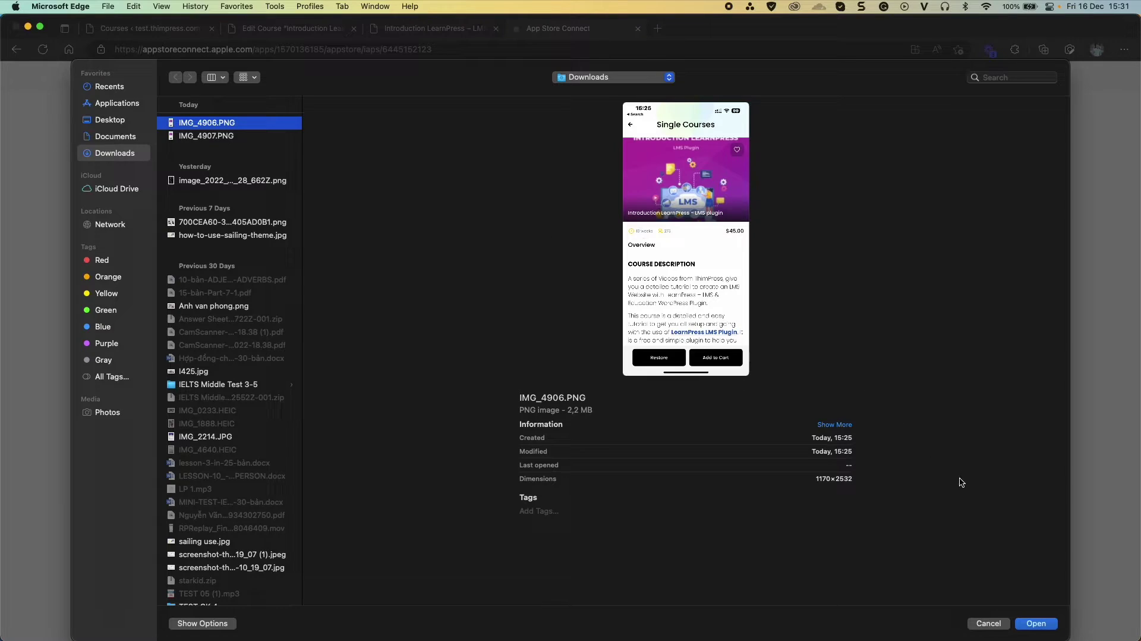
click(1036, 623)
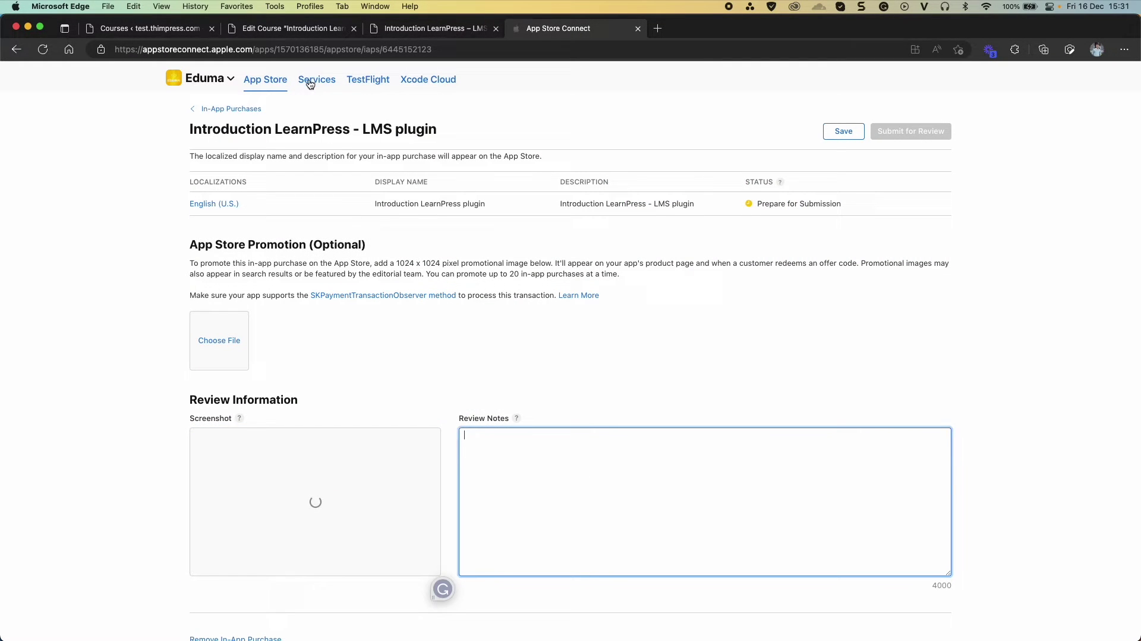
- Paste the 'This course is…' description paragraph into the review notes
click(303, 29)
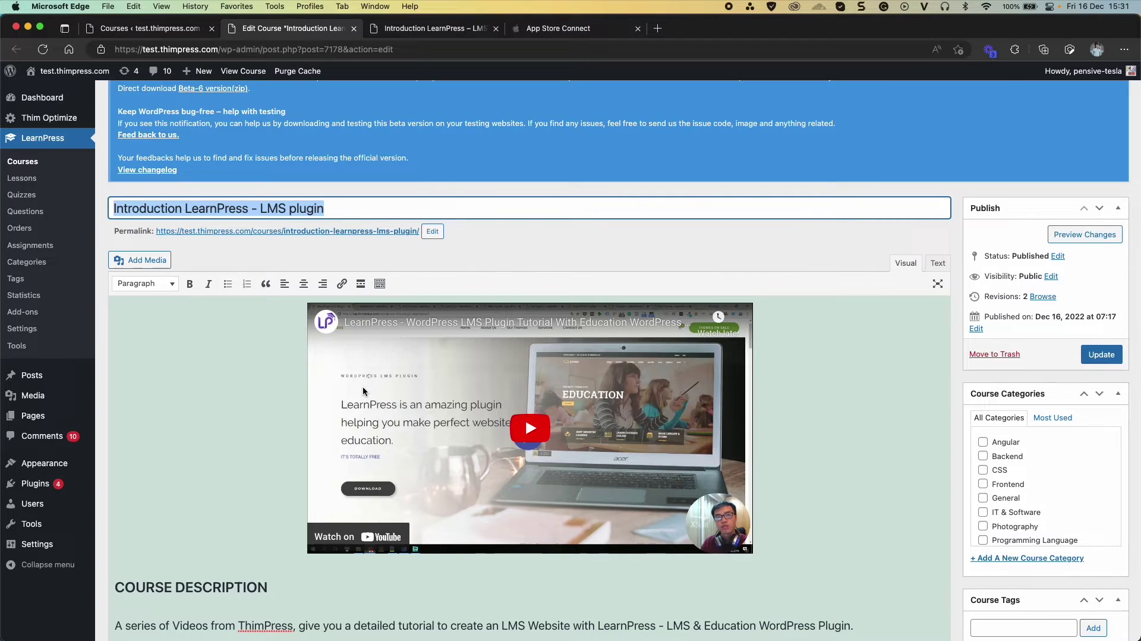
scroll(363, 386, down, 4)
click(242, 478)
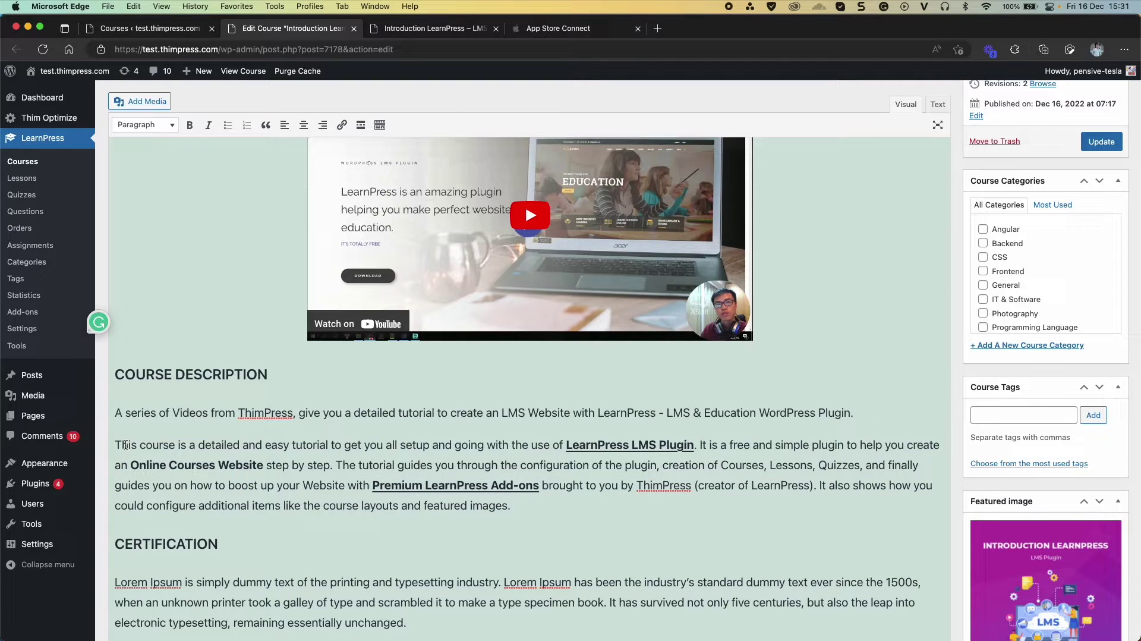
drag(115, 445, 511, 505)
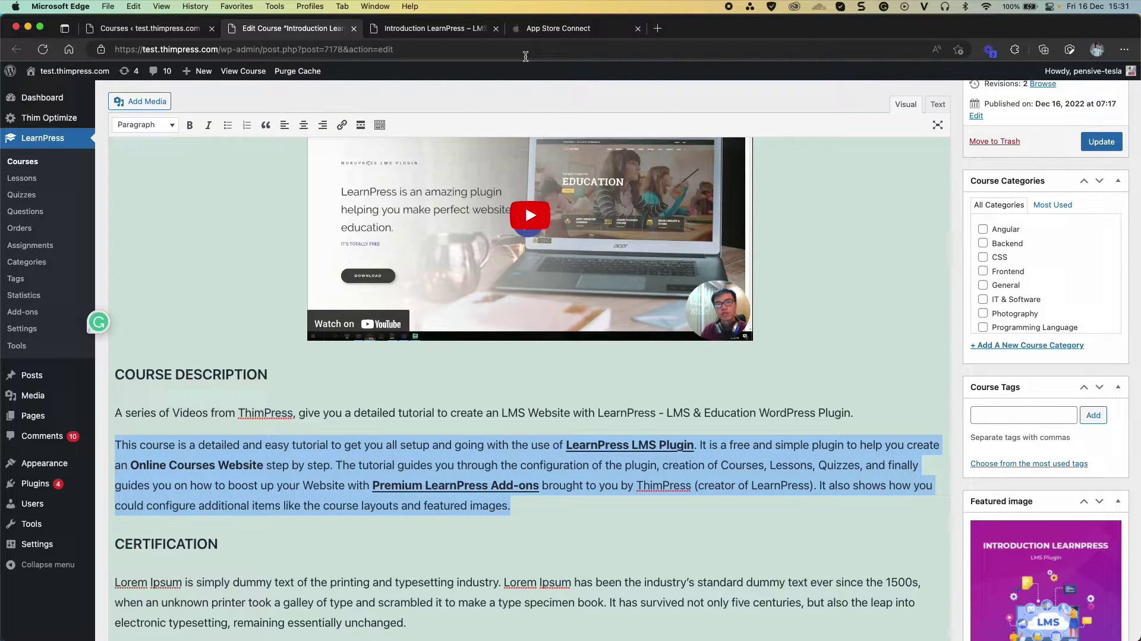
click(559, 28)
key(super+v)
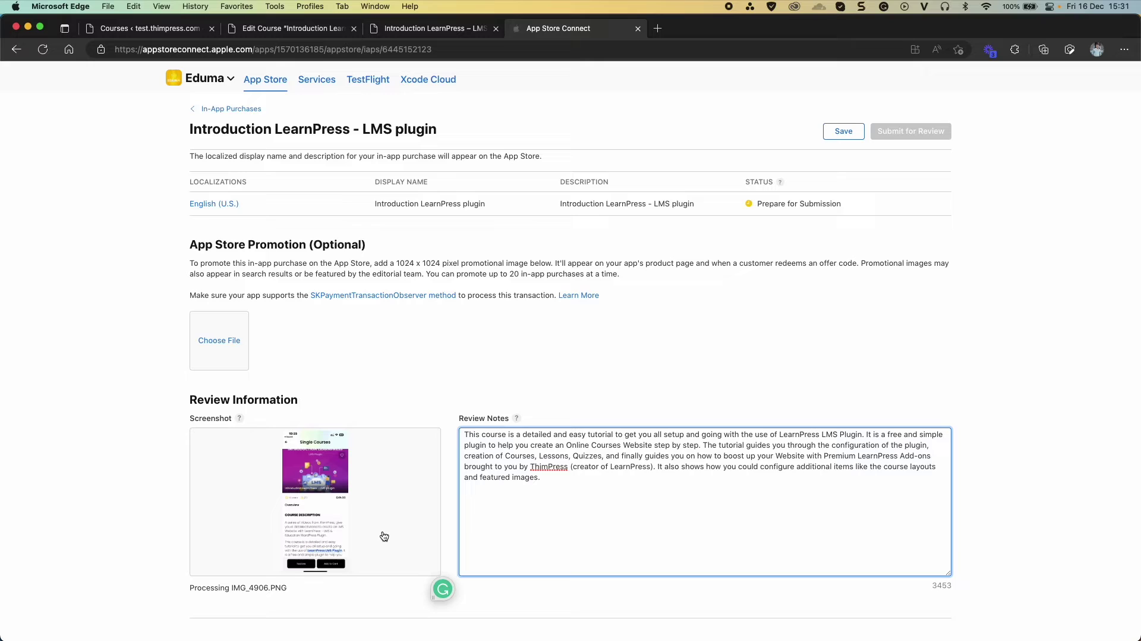
- Save the purchase, submit it for review, and return to the In-App Purchases list
click(852, 162)
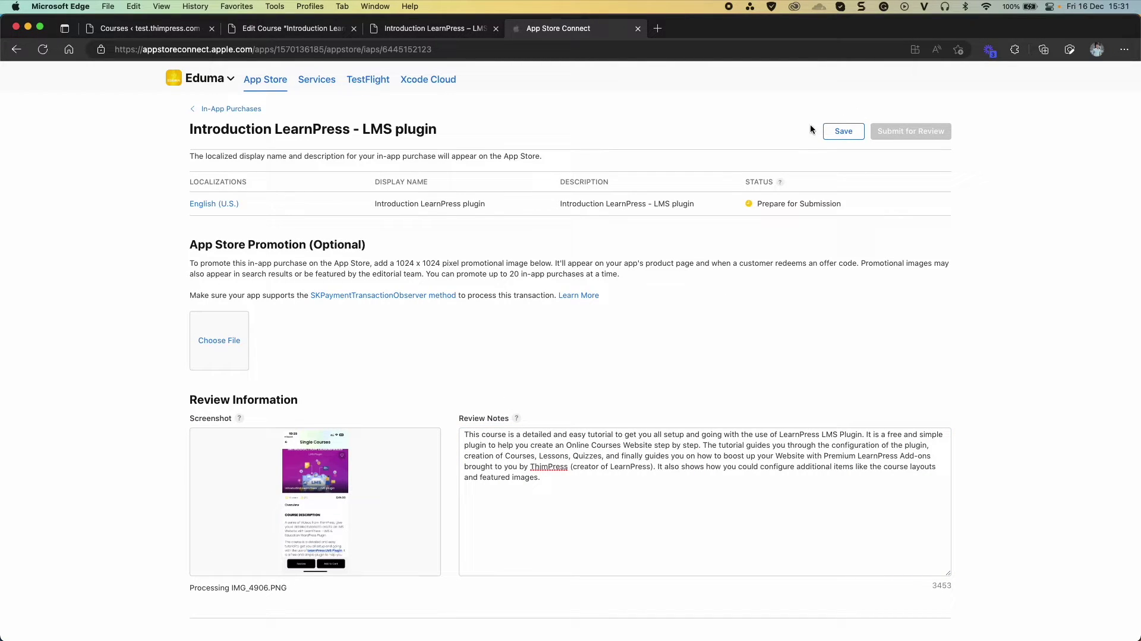
click(842, 131)
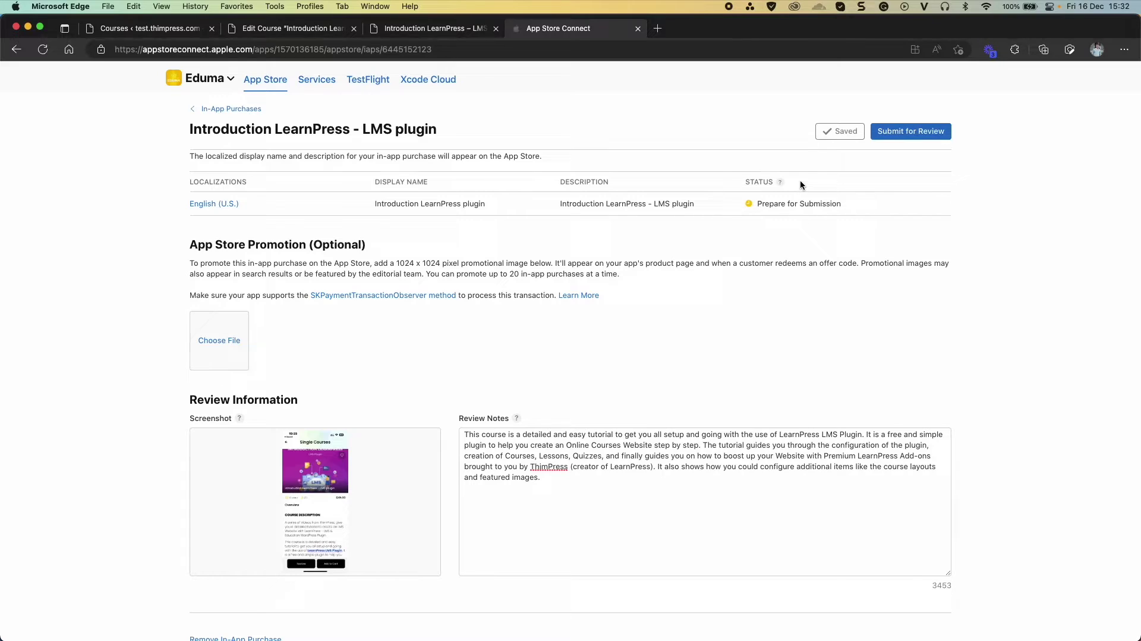
click(910, 131)
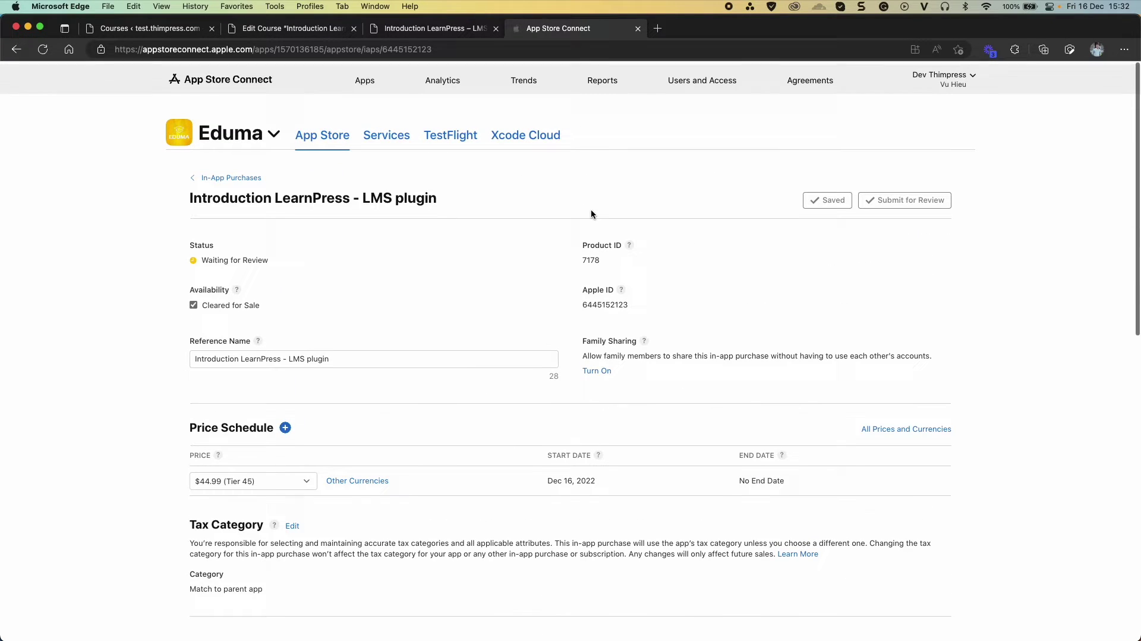
click(217, 175)
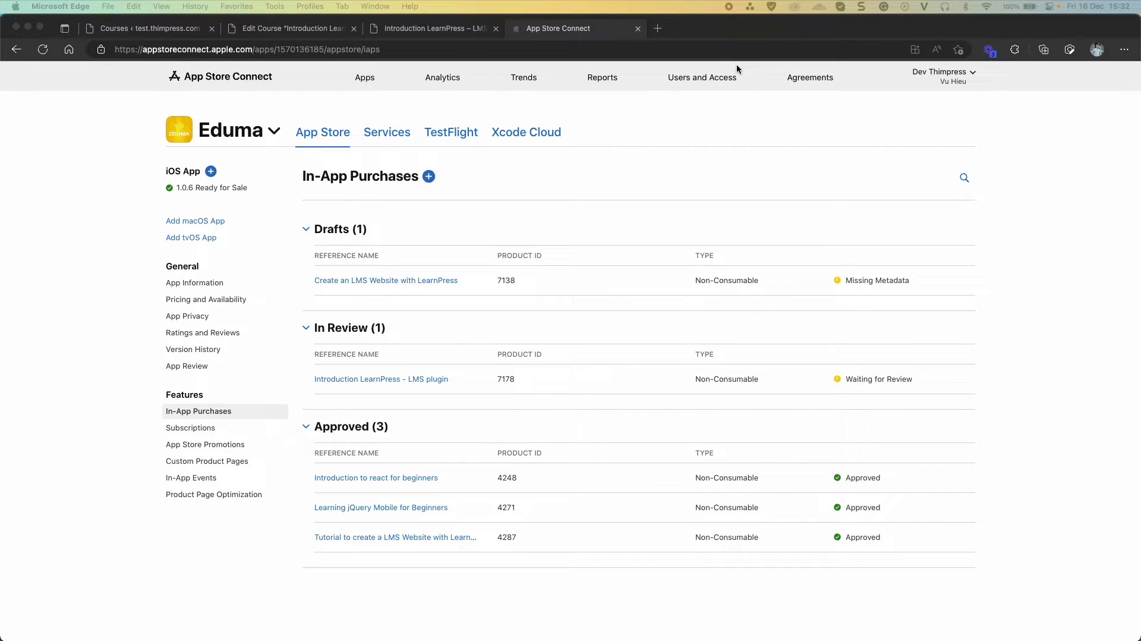
- Open Eduma's dashboard in Google Play Console and go to its In-app products list
click(658, 30)
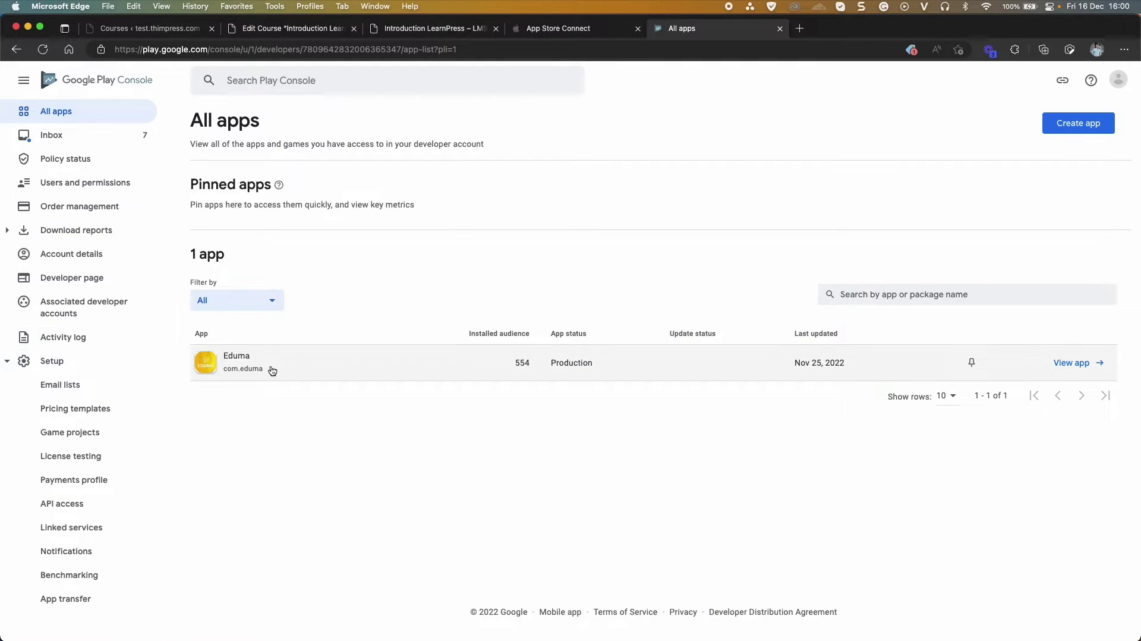
click(230, 356)
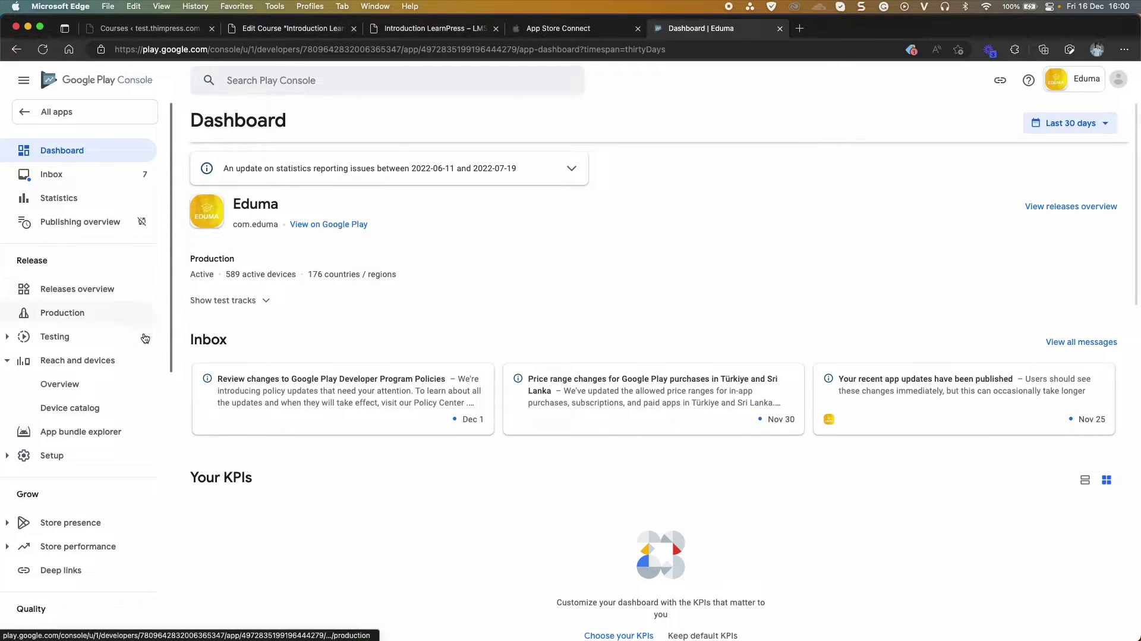
scroll(140, 355, down, 1)
scroll(140, 355, down, 15)
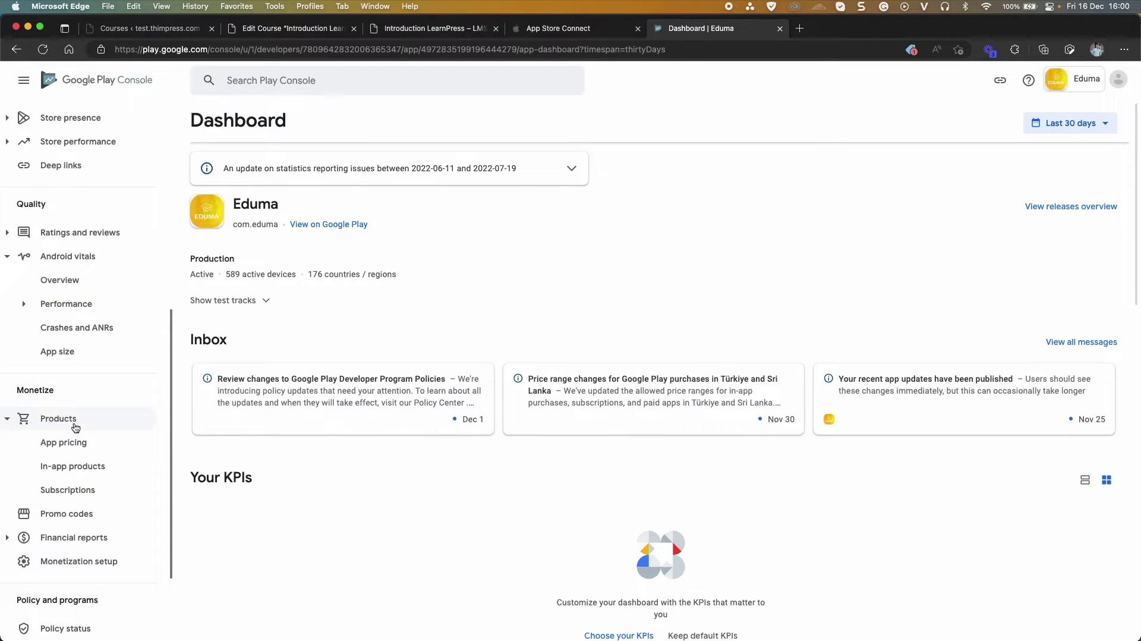
click(93, 468)
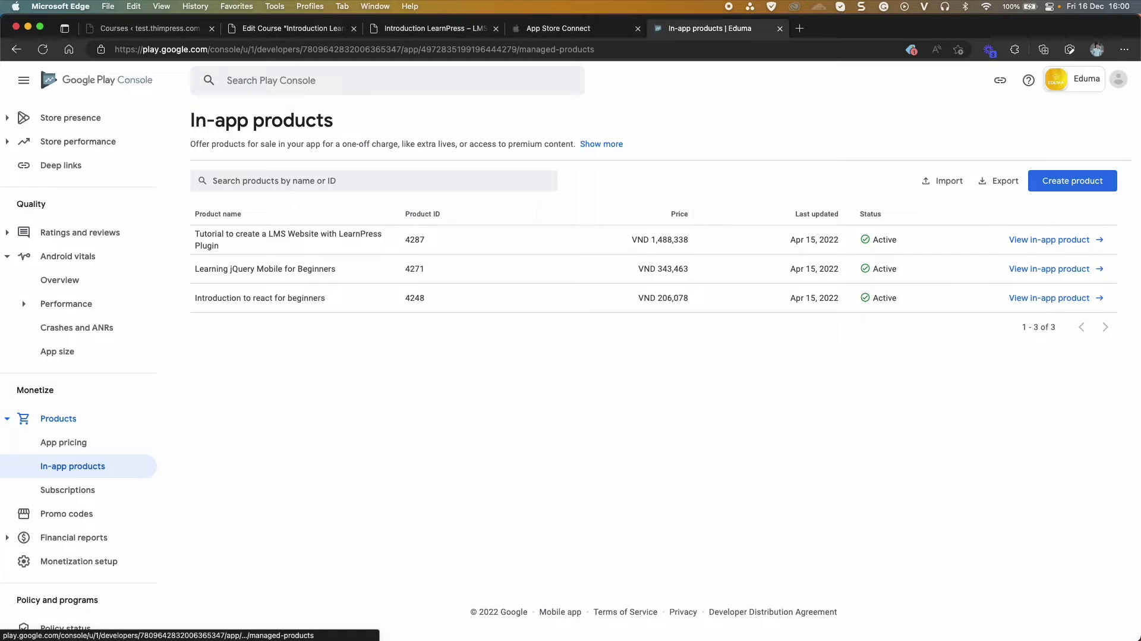
- Create a new in-app product with Product ID 7178, copied from the course post ID
click(1103, 180)
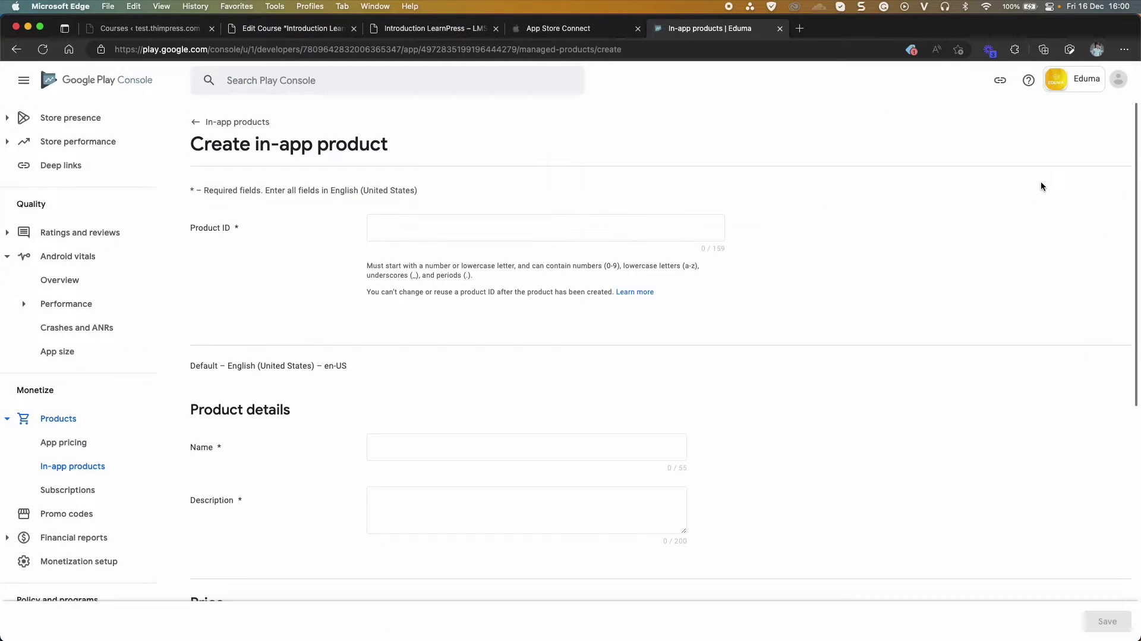
click(416, 228)
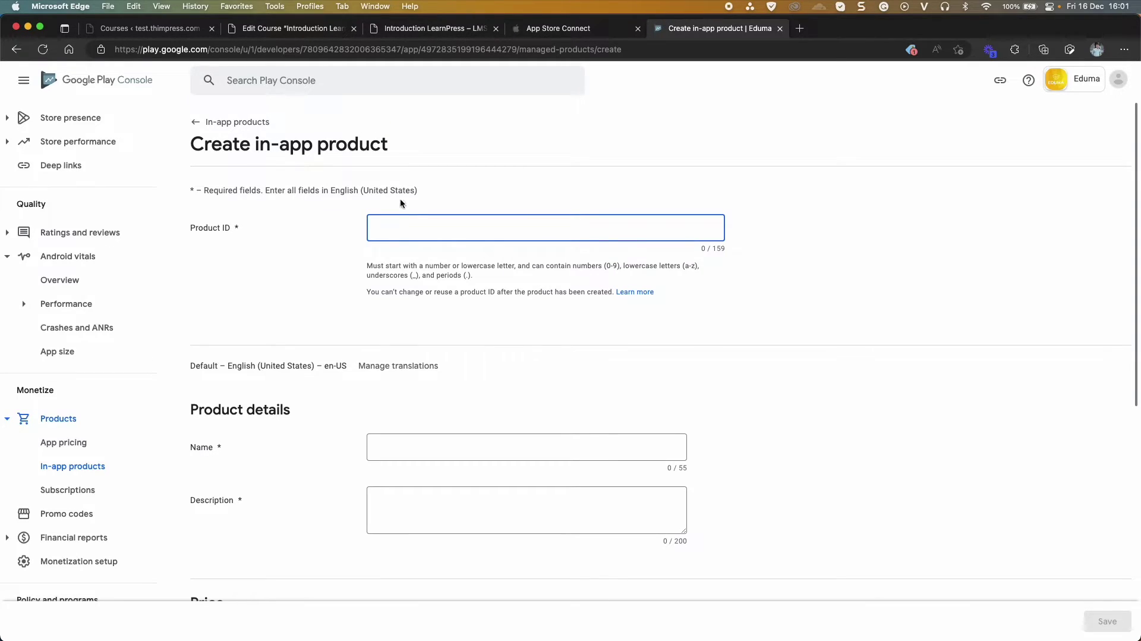
click(288, 29)
click(334, 50)
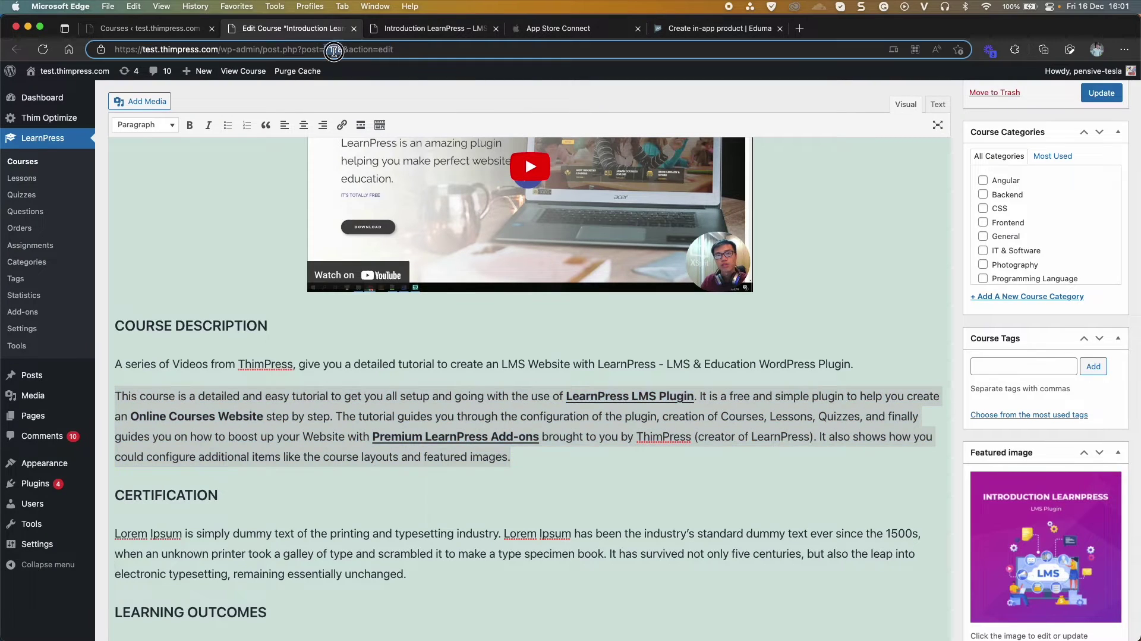
double_click(334, 51)
key(super+c)
click(717, 29)
key(super+v)
- Name the product with the Introduction LearnPress - LMS plugin course title
click(436, 447)
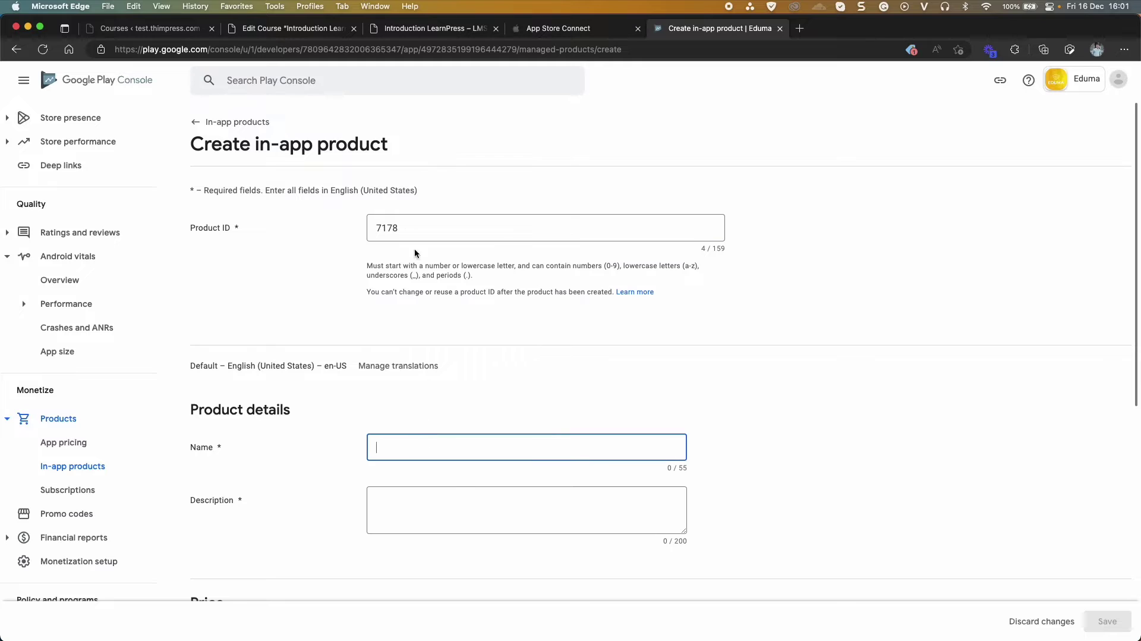
click(291, 29)
scroll(273, 201, up, 5)
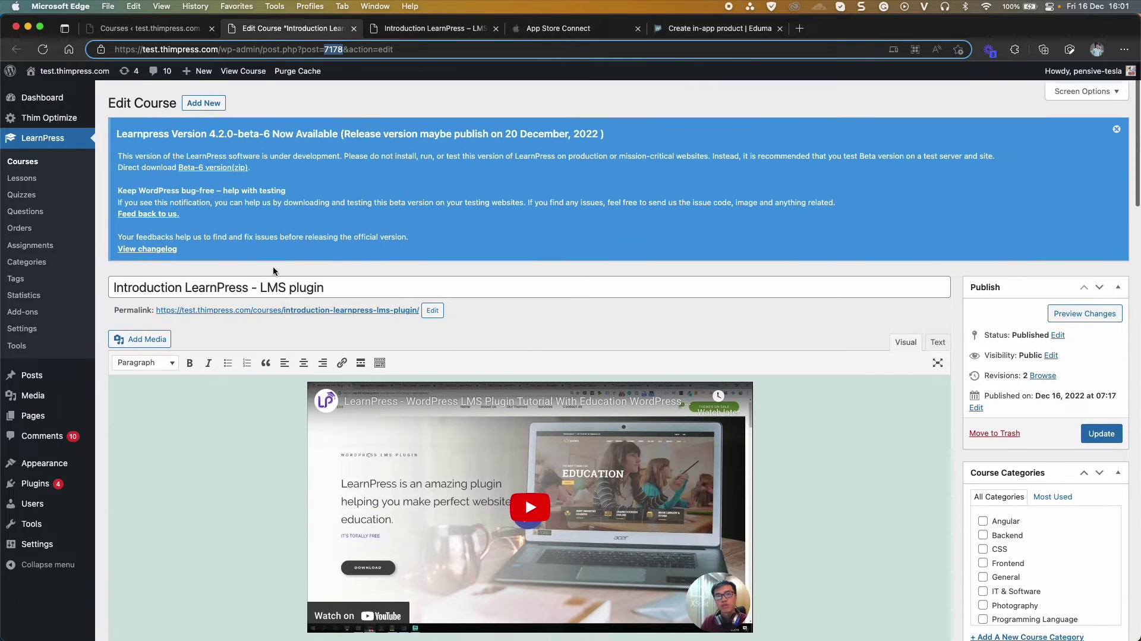
triple_click(275, 275)
key(super+x)
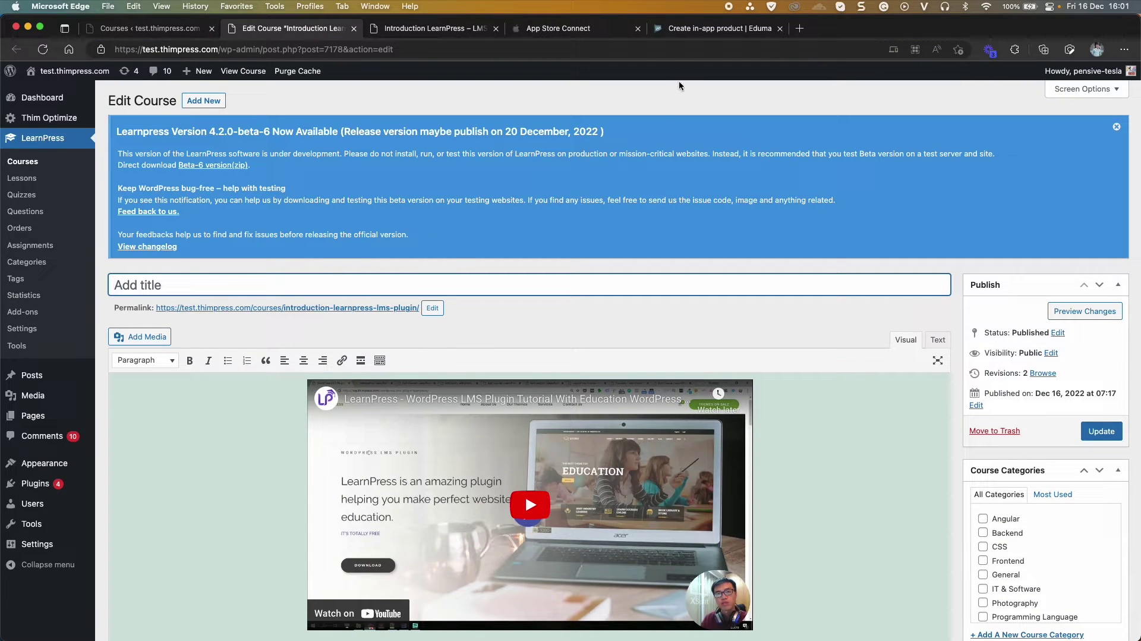
key(super+z)
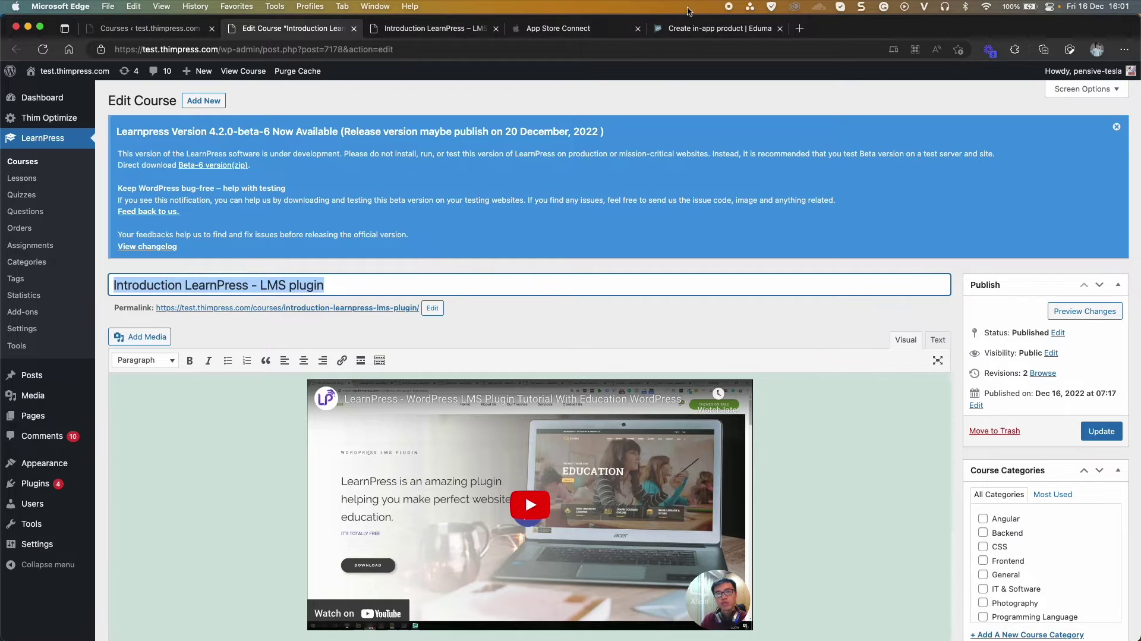
click(684, 29)
key(super+v)
- Fill the product description with the course's summary sentence
click(464, 497)
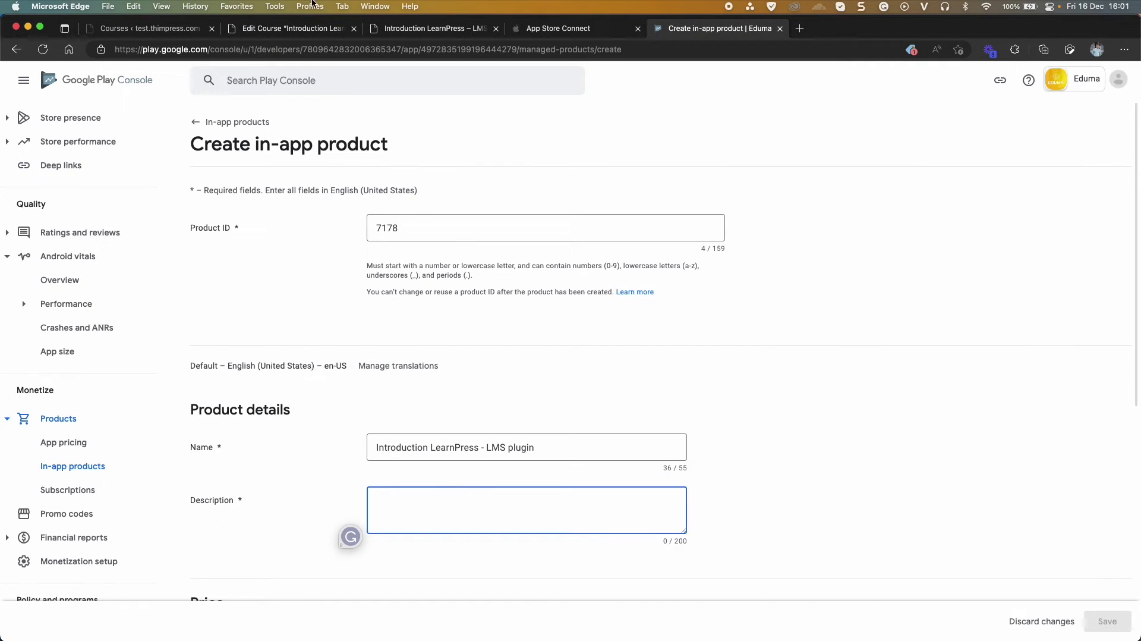
click(321, 29)
scroll(283, 259, down, 10)
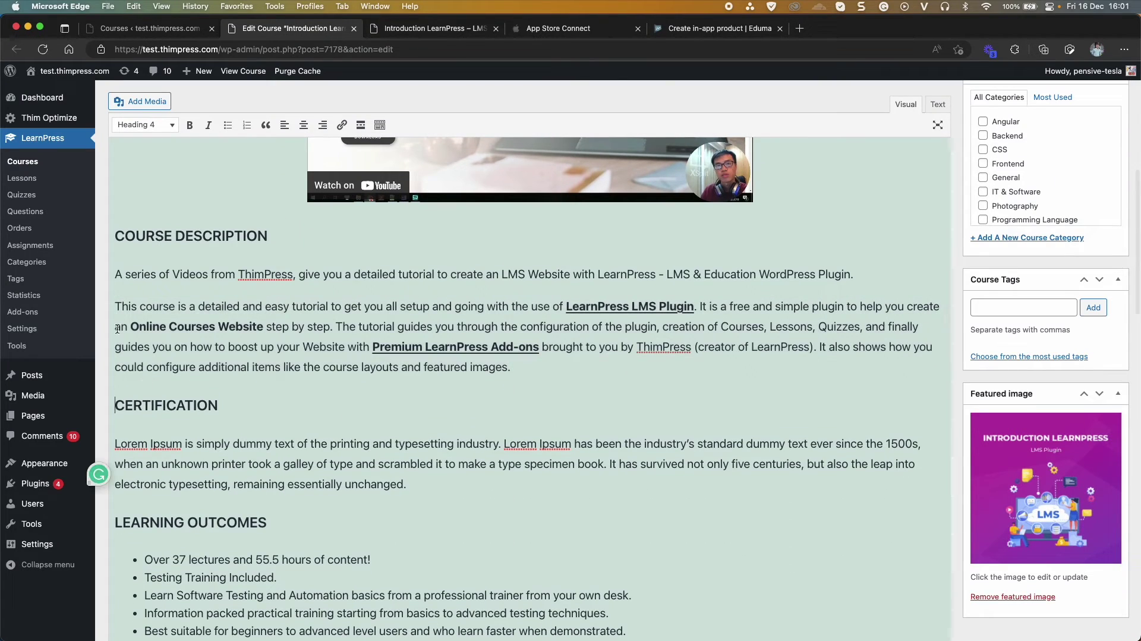
drag(114, 306, 691, 314)
key(super+c)
click(714, 28)
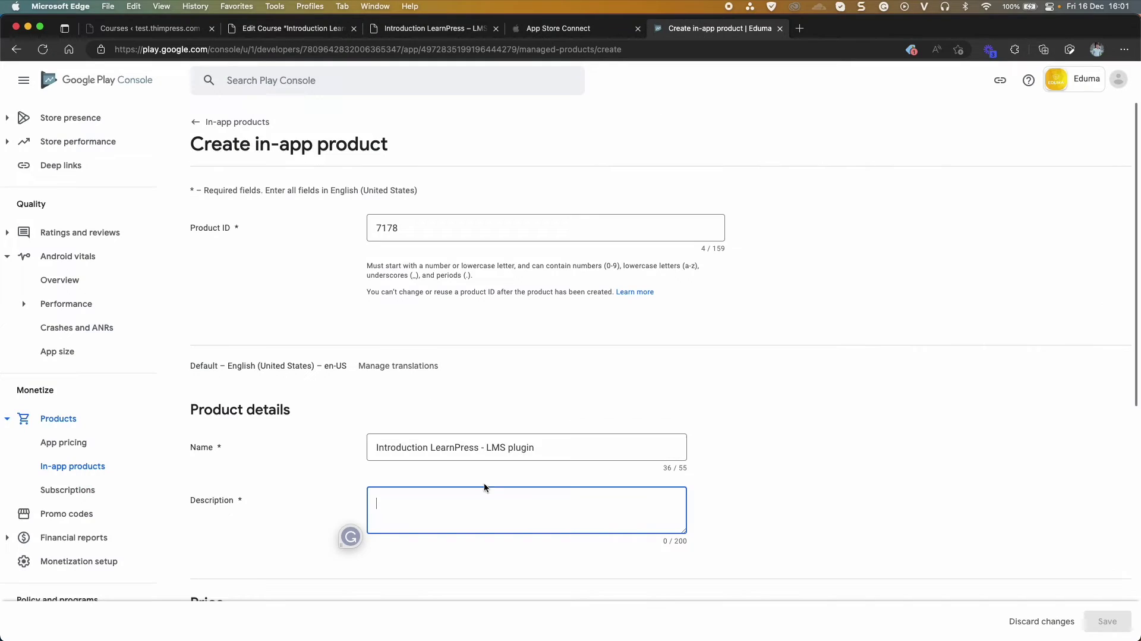
key(super+v)
scroll(661, 362, down, 1)
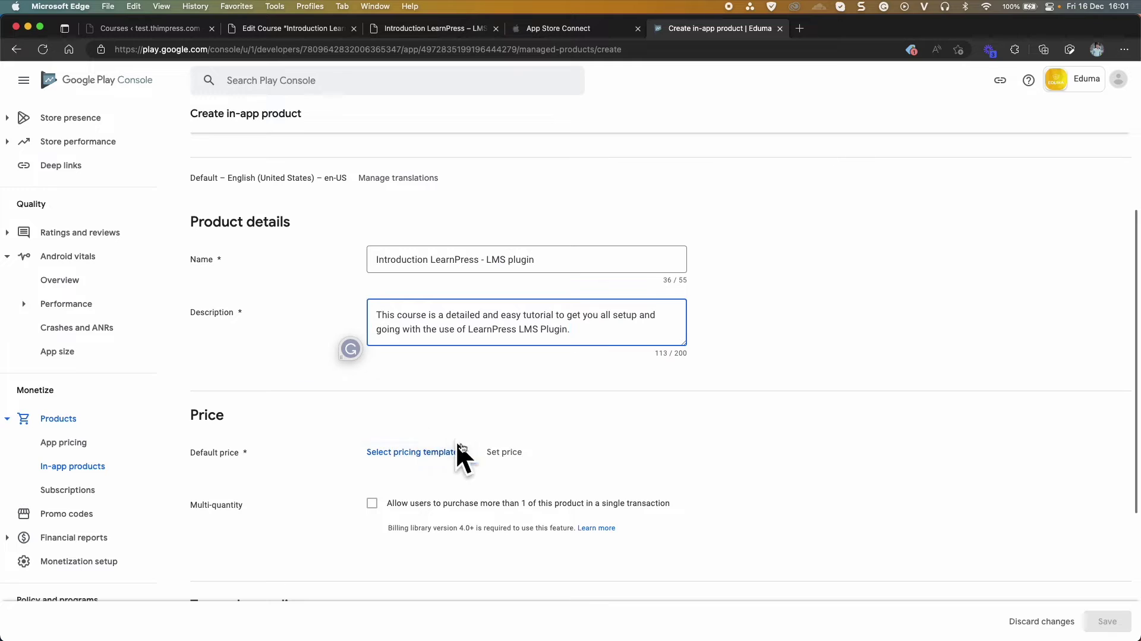
click(468, 453)
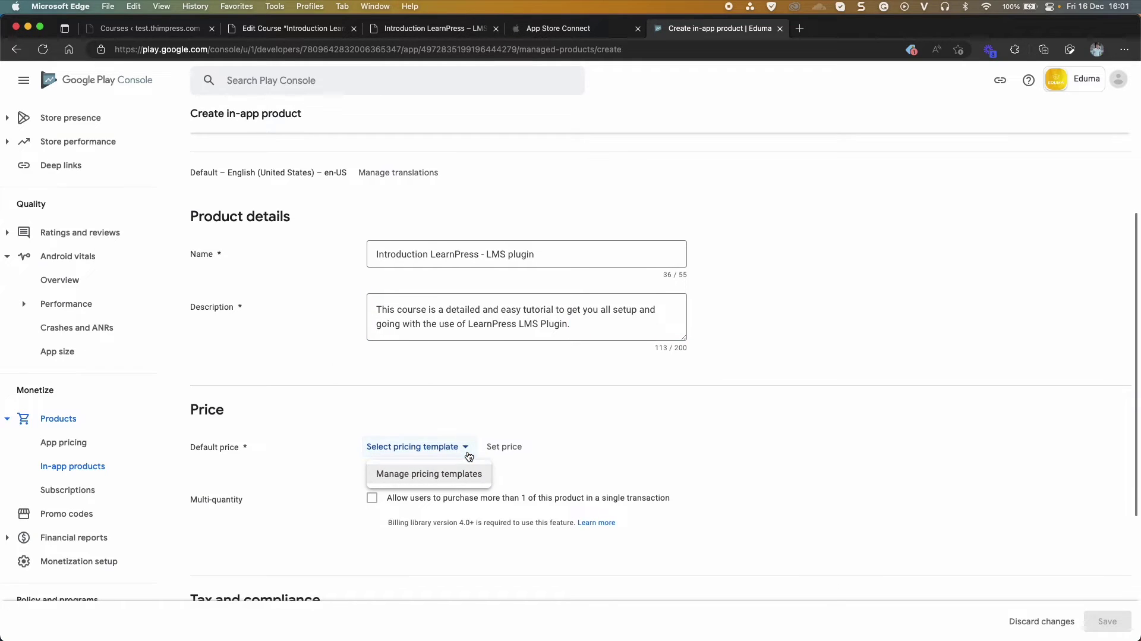
- Set the default price to 1035000 VND and apply the generated local prices
click(504, 447)
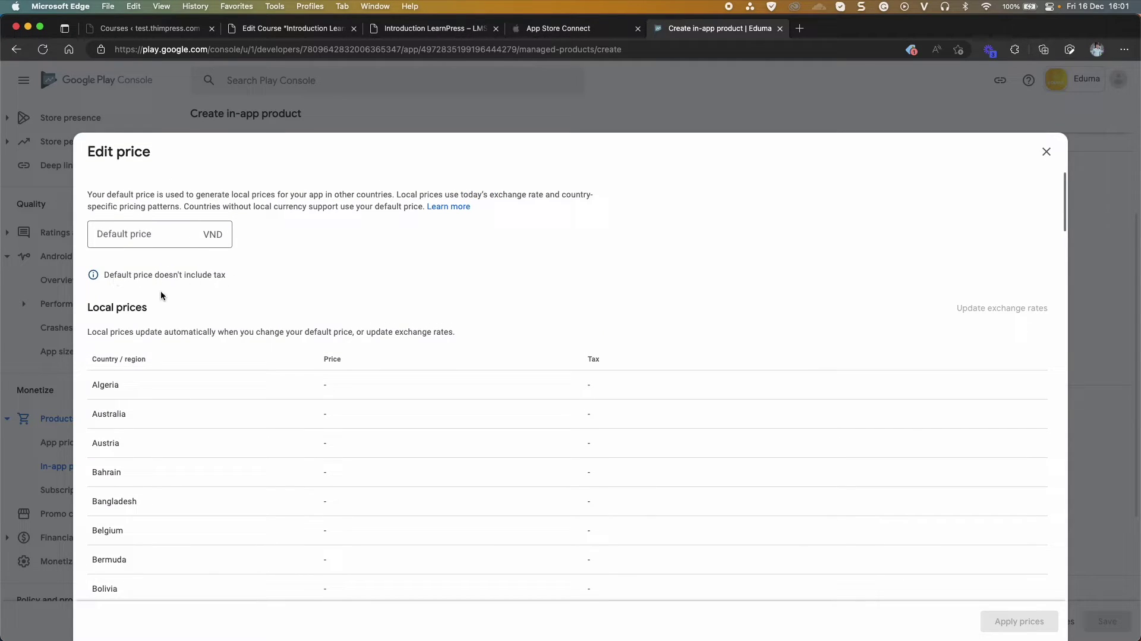
scroll(161, 290, down, 5)
scroll(165, 272, up, 5)
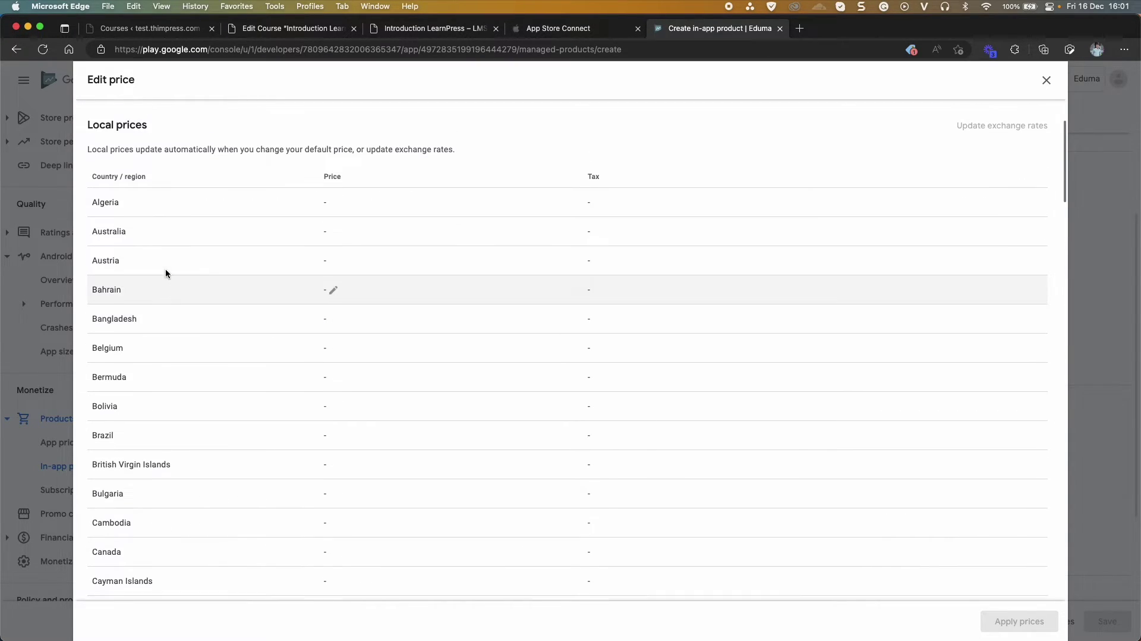
click(145, 223)
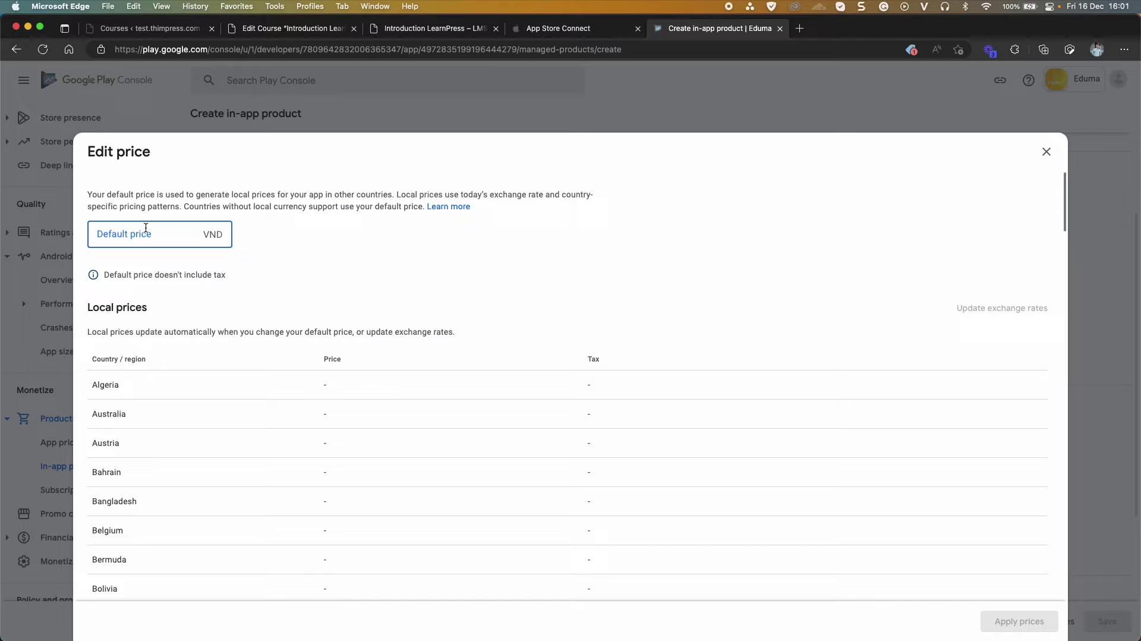
text(1035000)
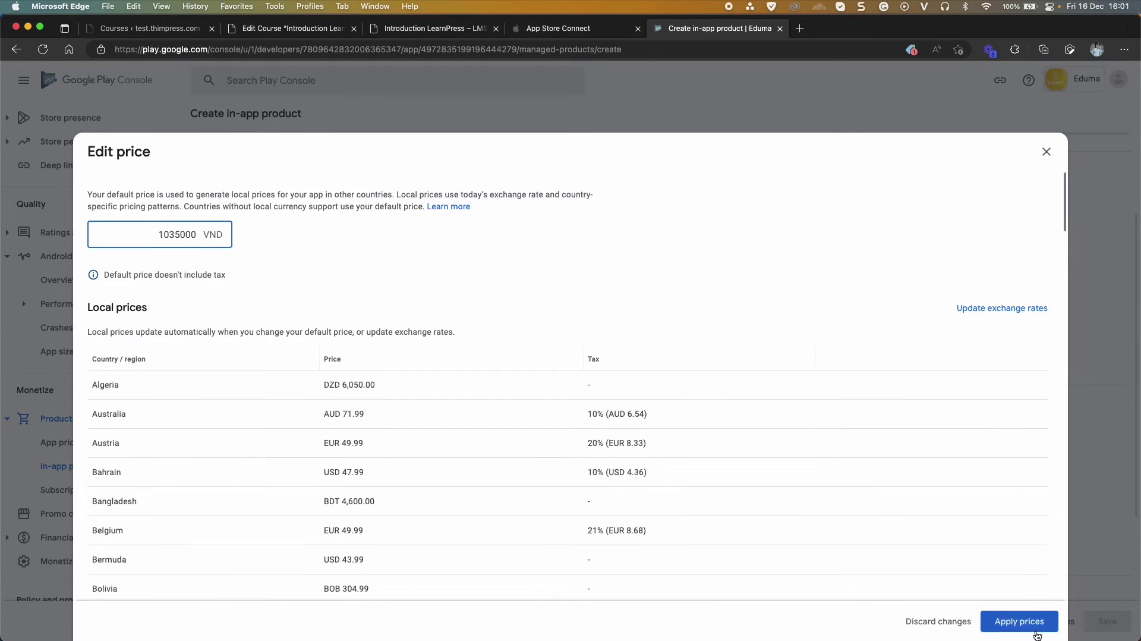
click(1025, 628)
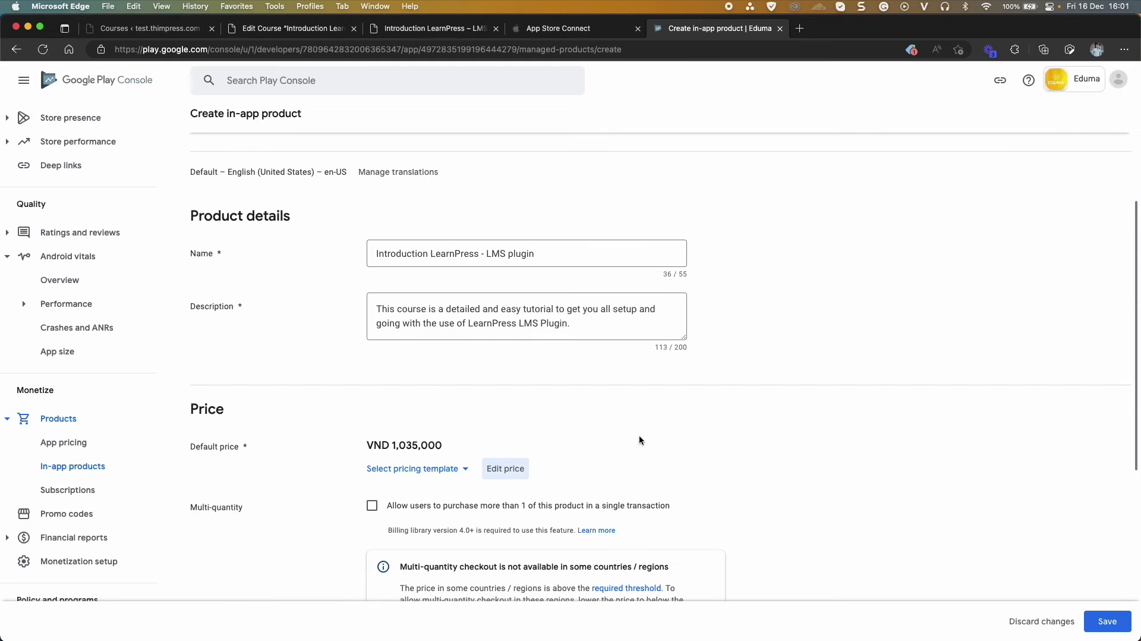
- Save in-app product 7178 and activate it for sale
scroll(409, 379, down, 1)
scroll(409, 380, down, 1)
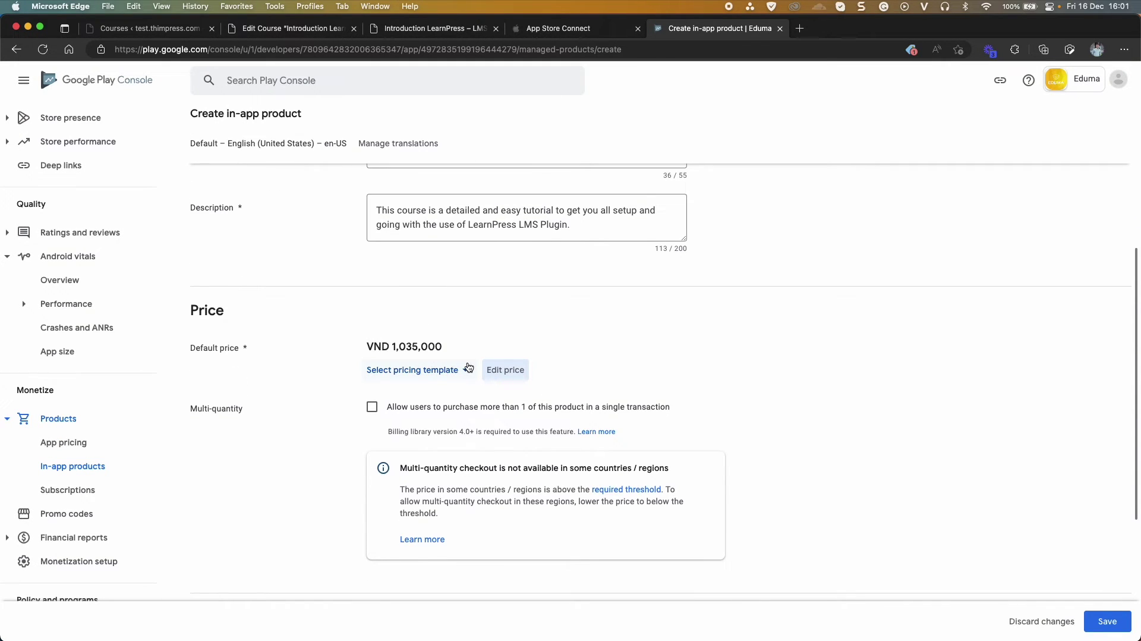
scroll(445, 378, down, 1)
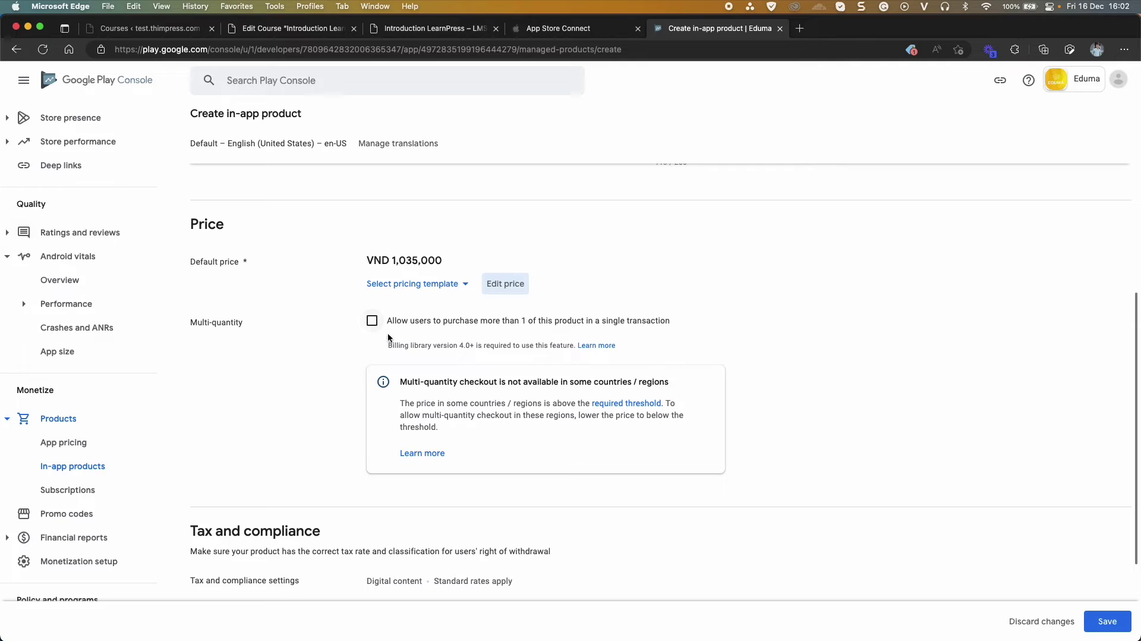
scroll(388, 337, down, 2)
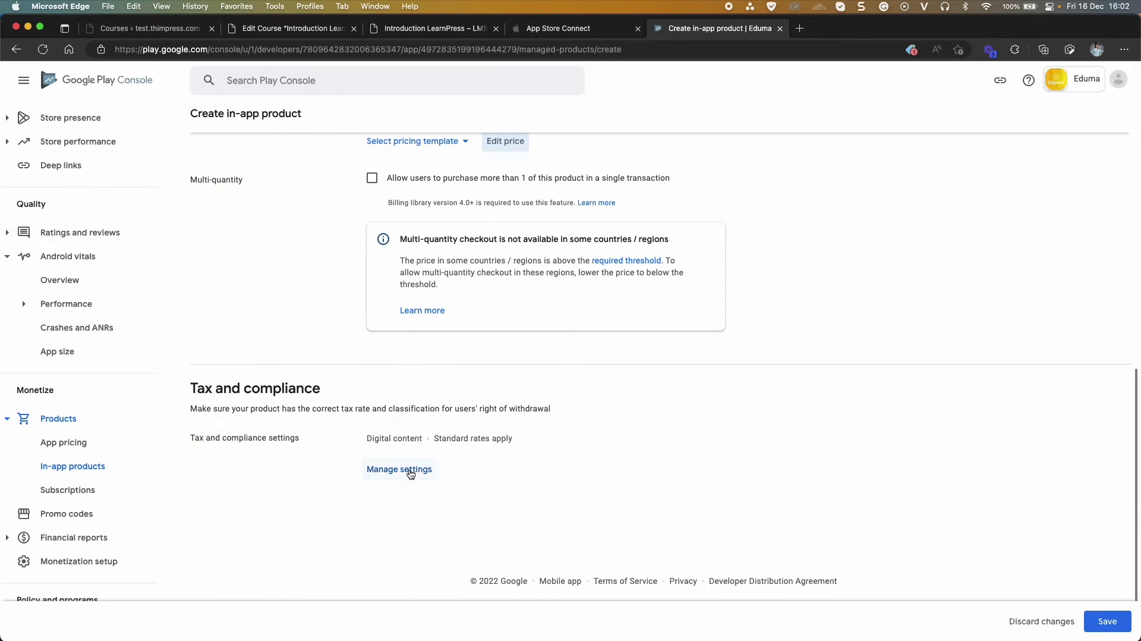
click(1109, 620)
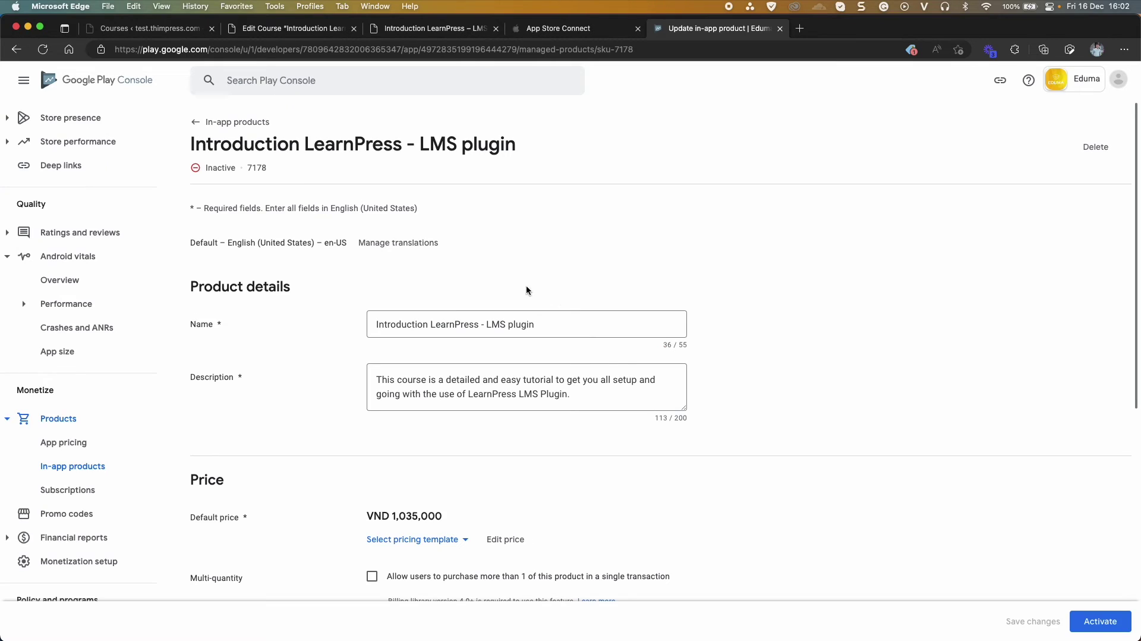
click(1117, 615)
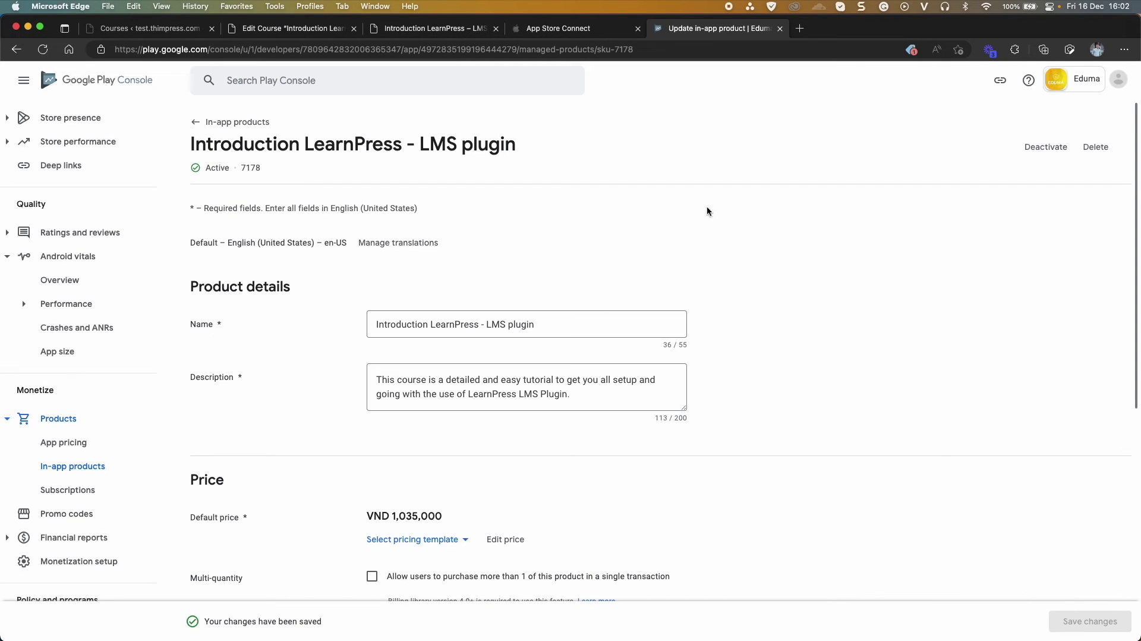
- Return to Eduma's In-app products list from the product page
click(205, 122)
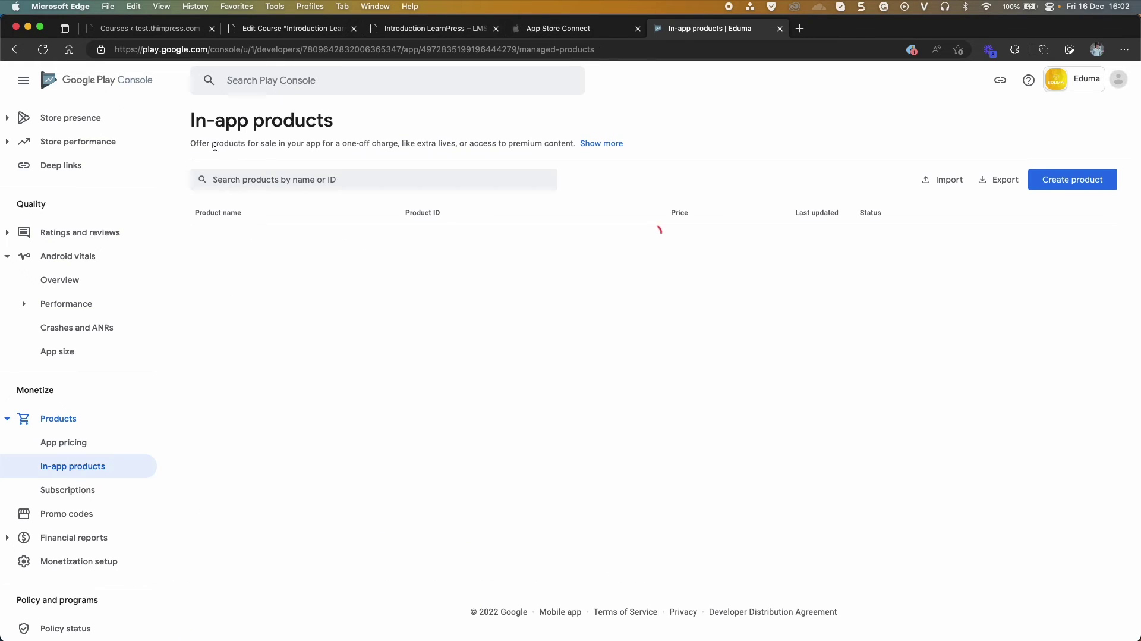